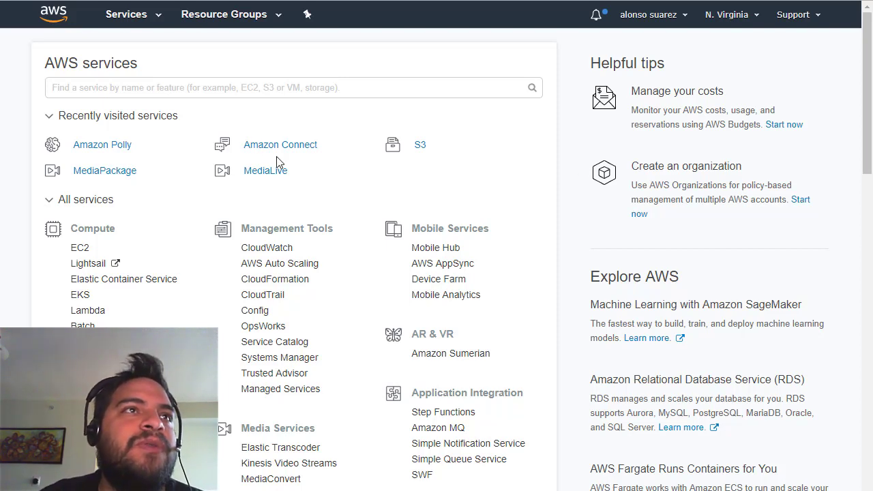
Search the console for 'amazon connect' and open the Amazon Connect service.
scroll(393, 285, "down", 1)
scroll(364, 298, "down", 3)
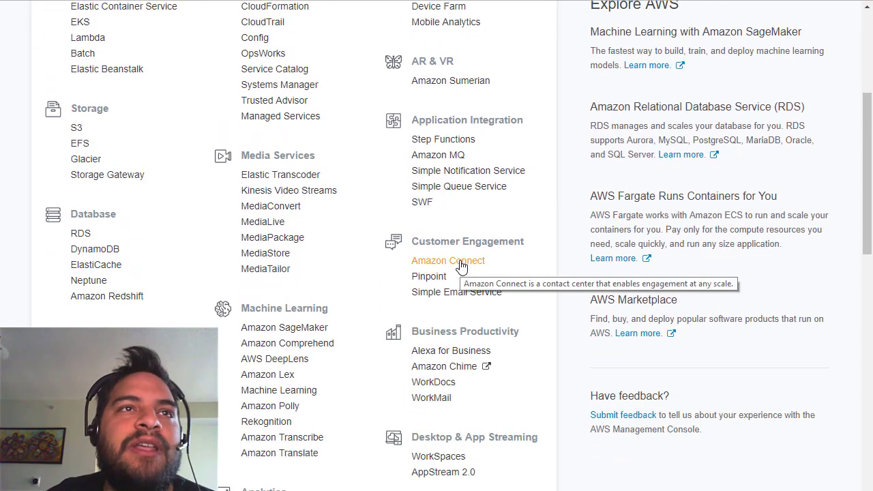
scroll(461, 266, "up", 4)
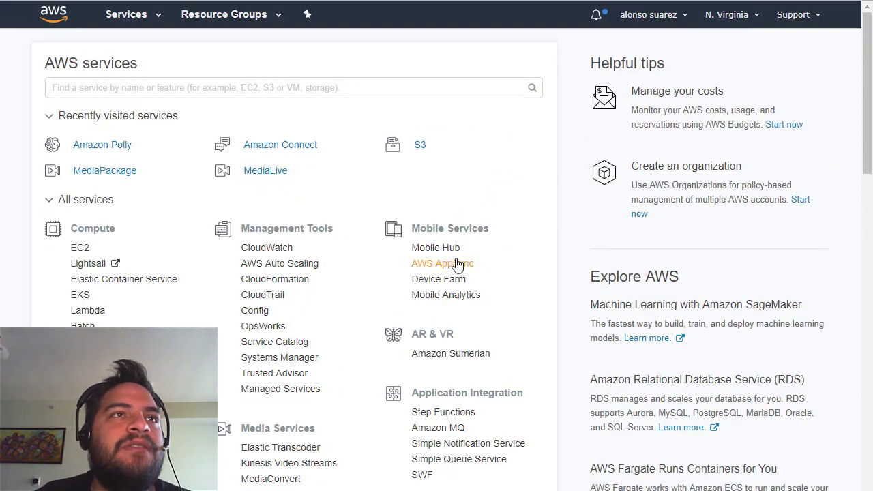
left_click(298, 89)
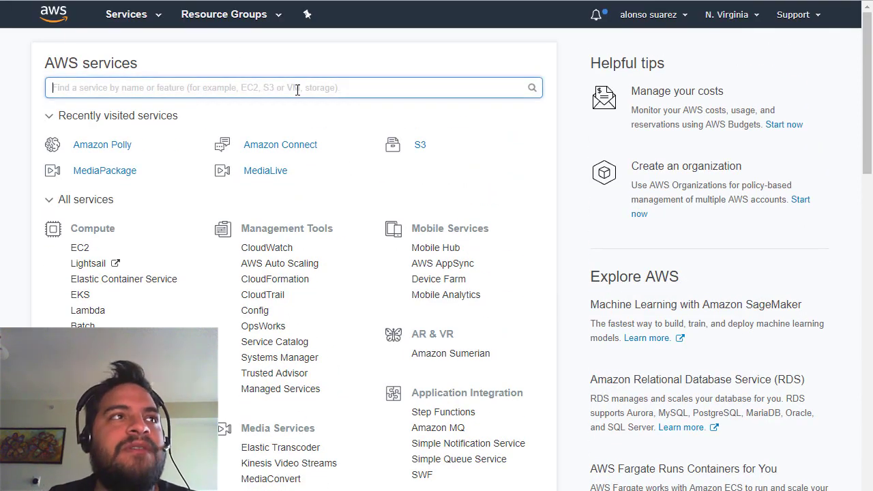
type("amazon connect")
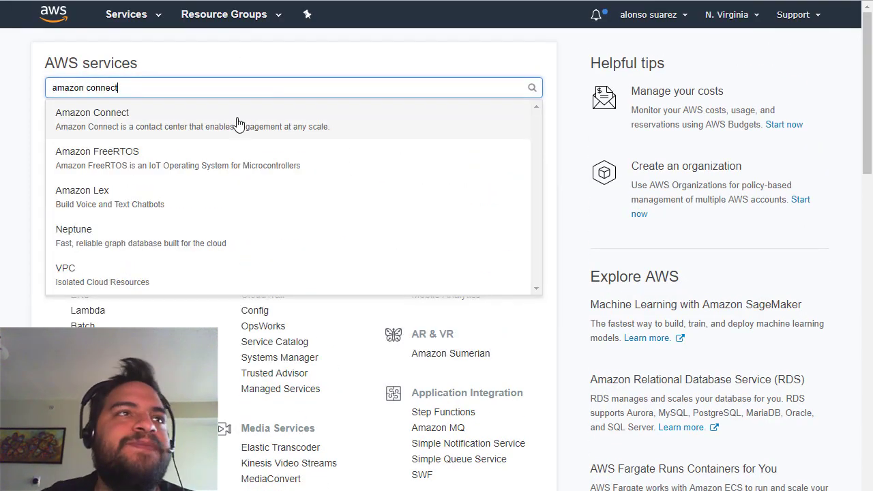
left_click(234, 128)
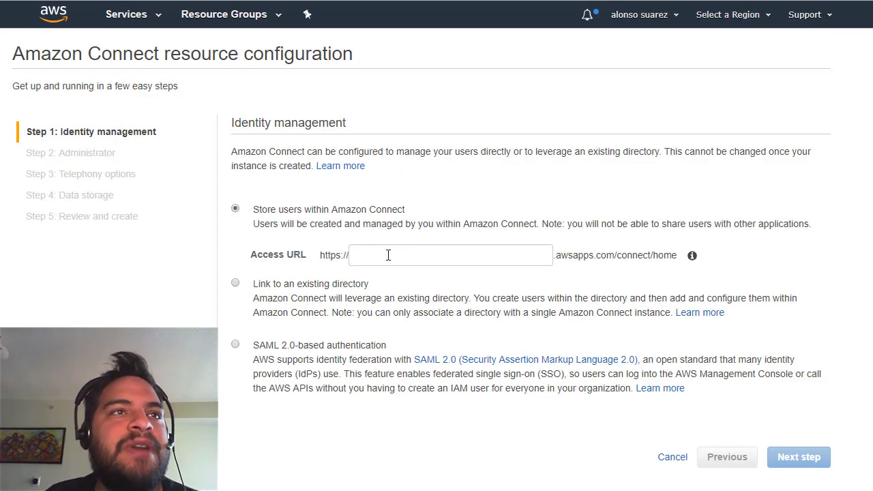
Add a new instance storing users in Amazon Connect with access URL 'aria-home'.
left_click(395, 255)
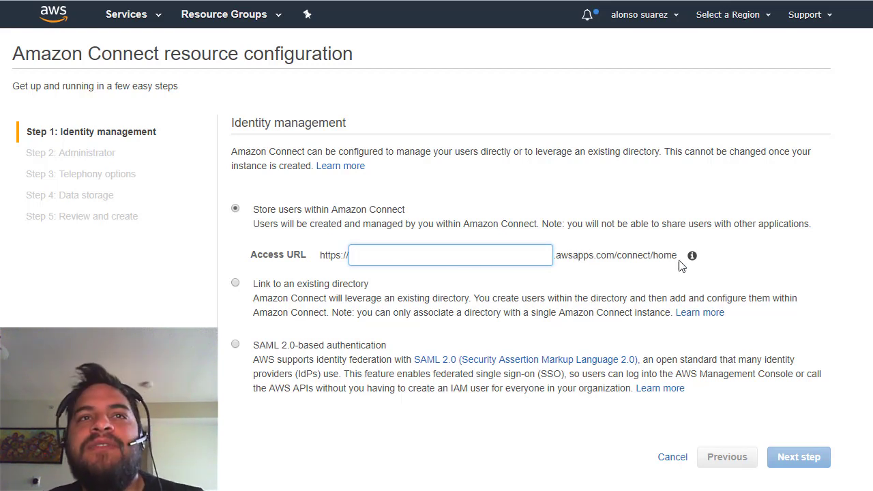
left_click_drag(680, 256, 546, 254)
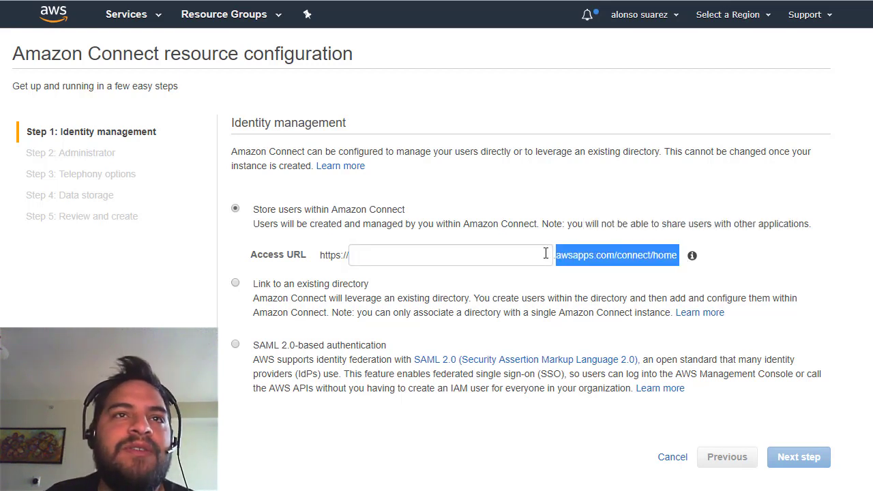
left_click(407, 254)
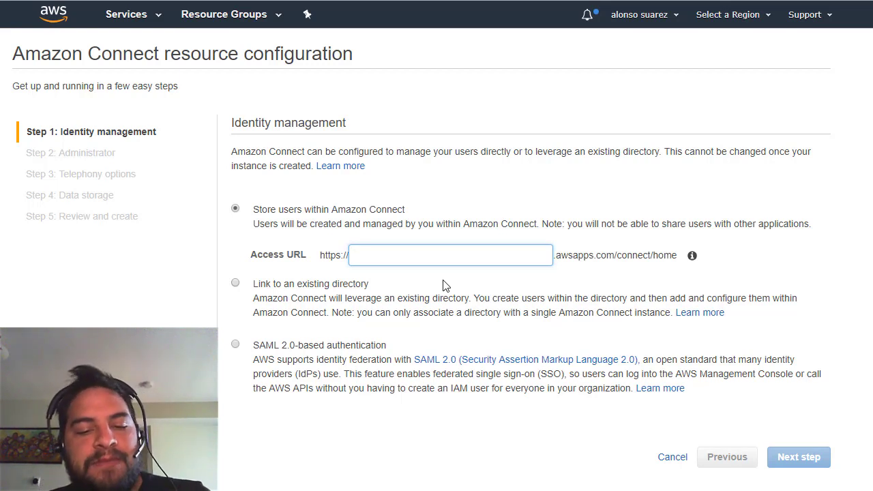
type("aria-")
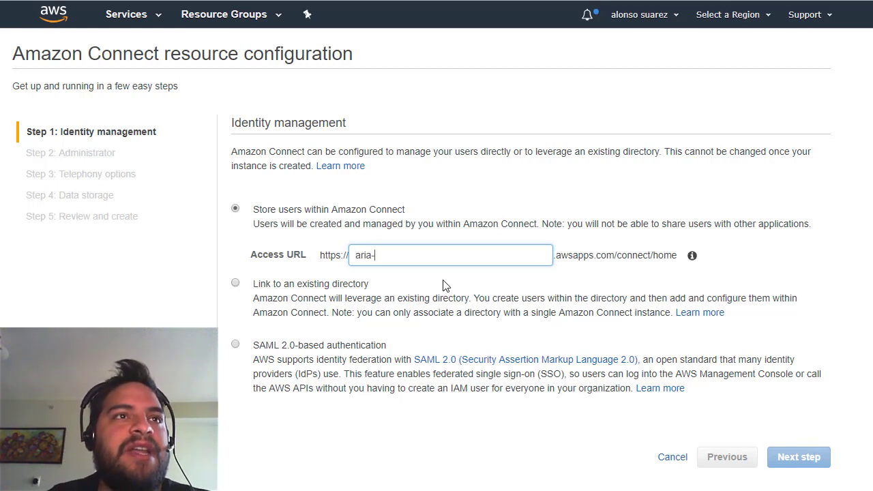
type("home")
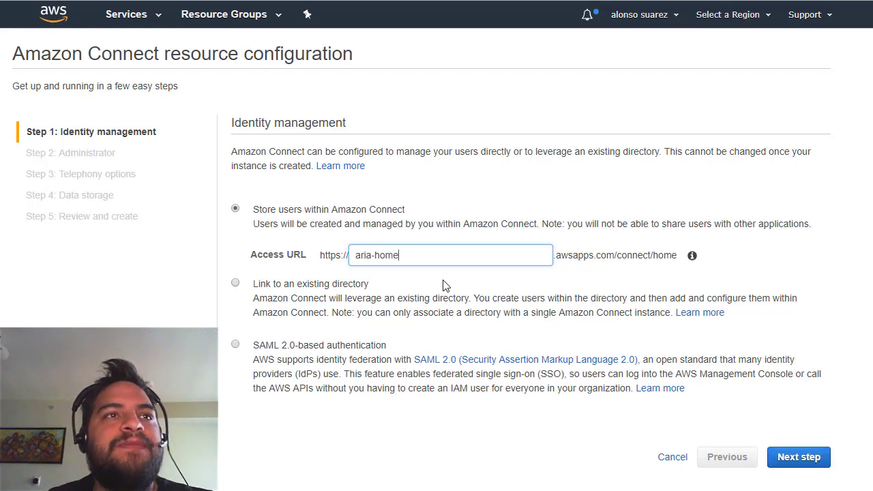
left_click(791, 457)
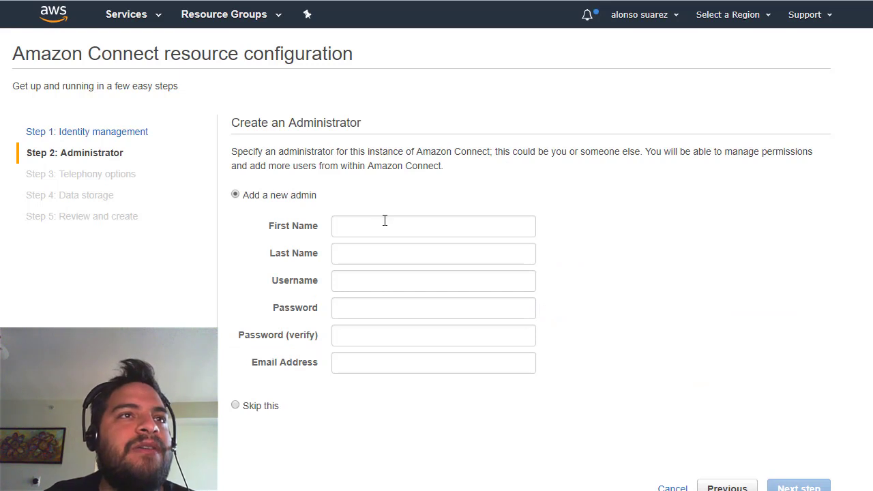
Enter the administrator's first and last name, username, password (twice) and e-mail address.
left_click(383, 229)
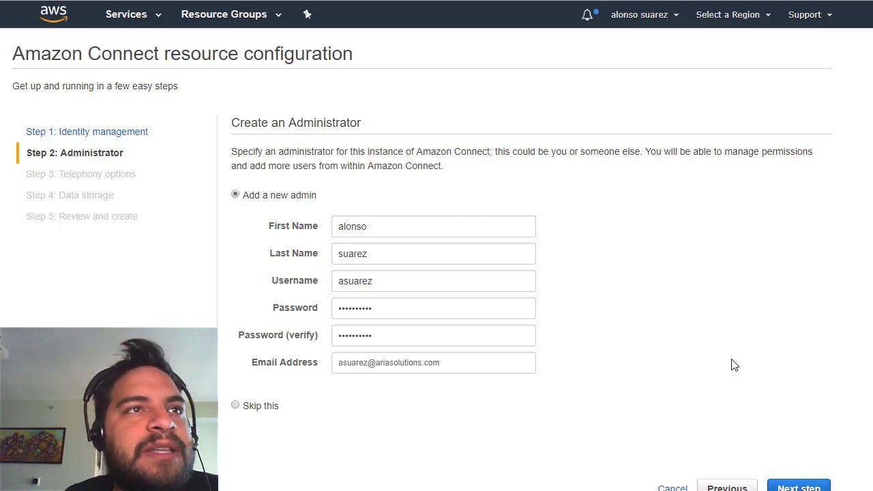
left_click(795, 487)
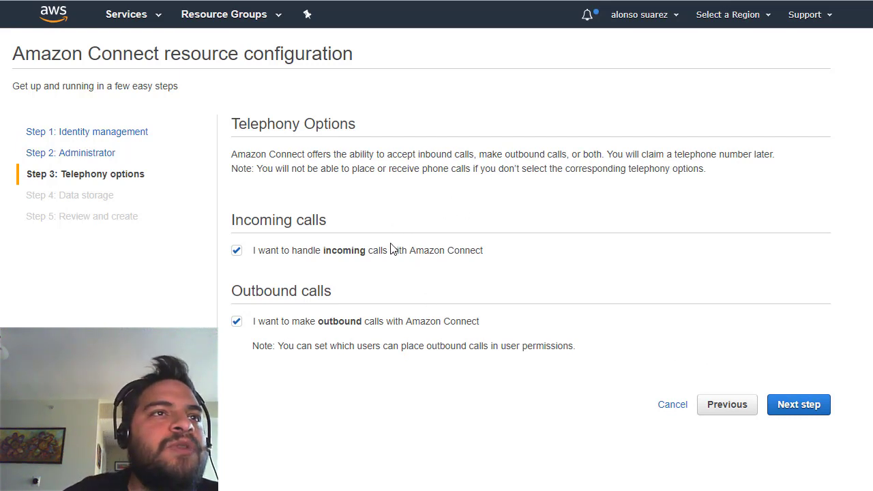
Keep both incoming and outbound calling enabled and inspect the call recordings S3 bucket path.
left_click(791, 406)
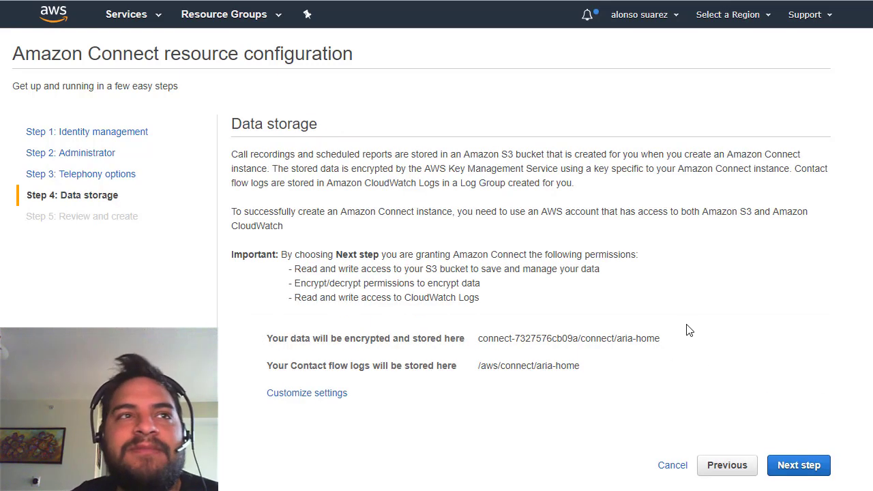
left_click(337, 393)
scroll(484, 396, "down", 2)
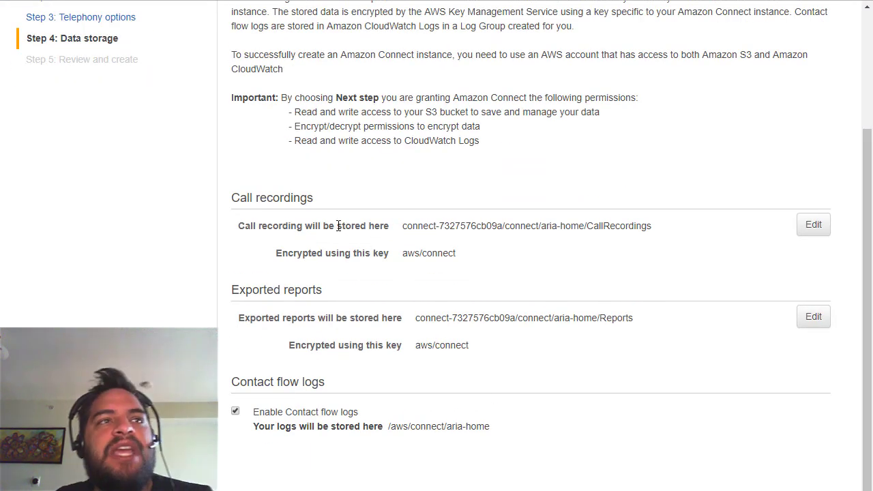
left_click_drag(407, 226, 601, 231)
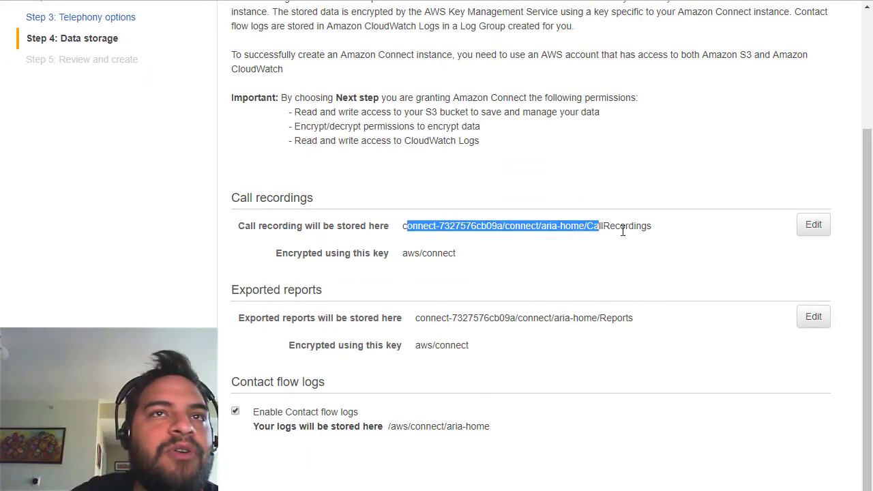
left_click(631, 242)
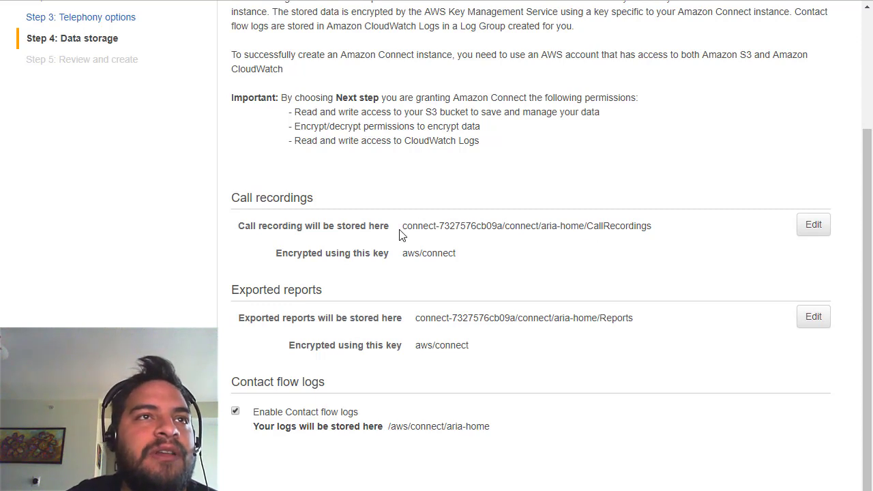
left_click_drag(401, 231, 502, 228)
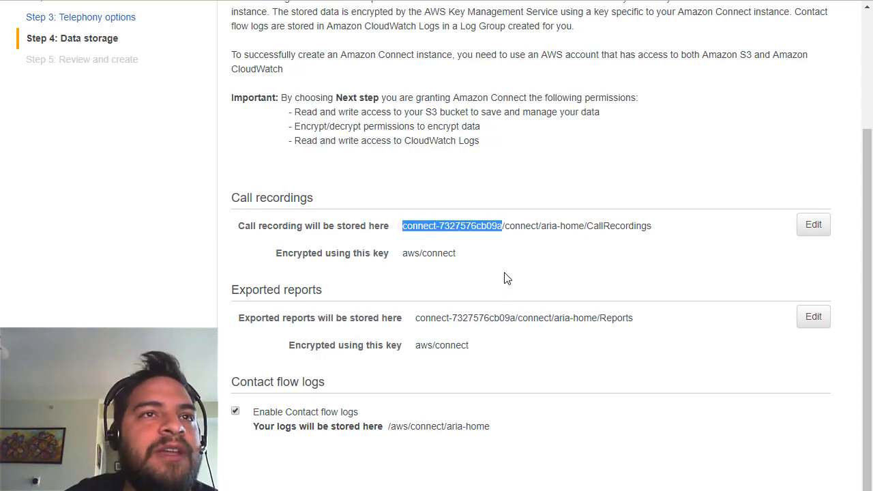
Review the exported reports path and keep the default data storage locations.
left_click_drag(512, 317, 443, 332)
double_click(424, 321)
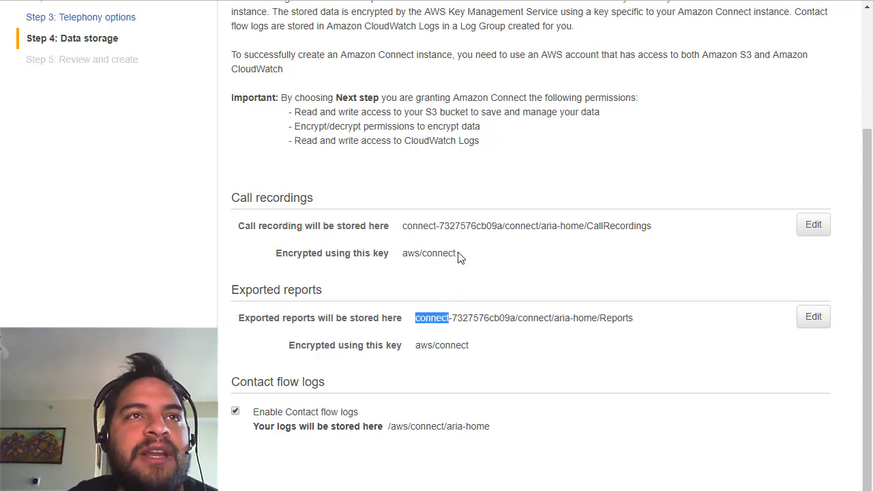
left_click_drag(496, 226, 437, 226)
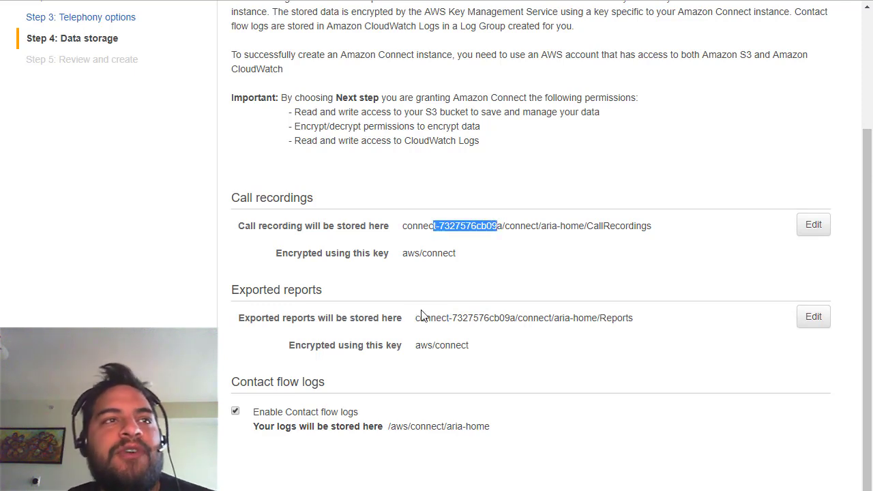
left_click(301, 292)
double_click(300, 291)
double_click(286, 197)
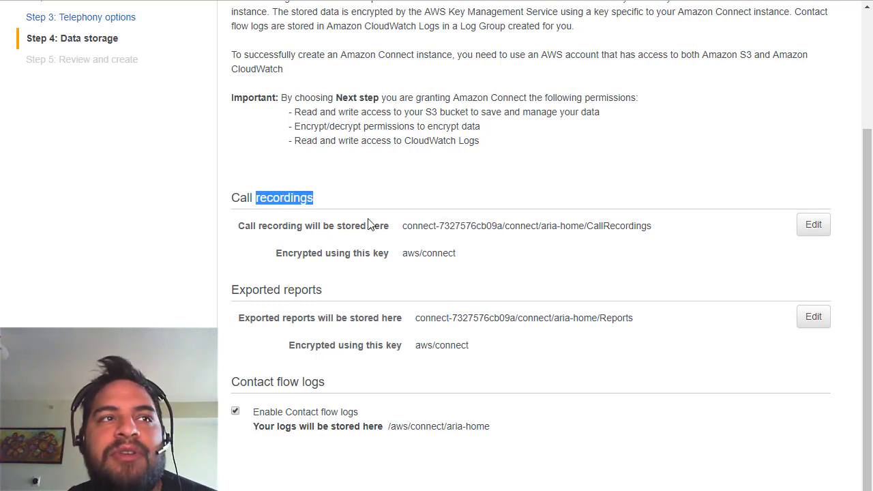
left_click(471, 264)
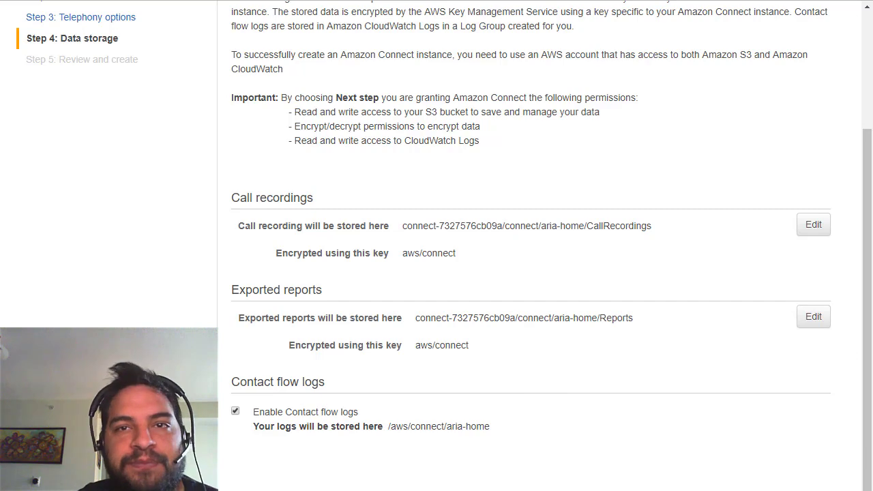
left_click(796, 489)
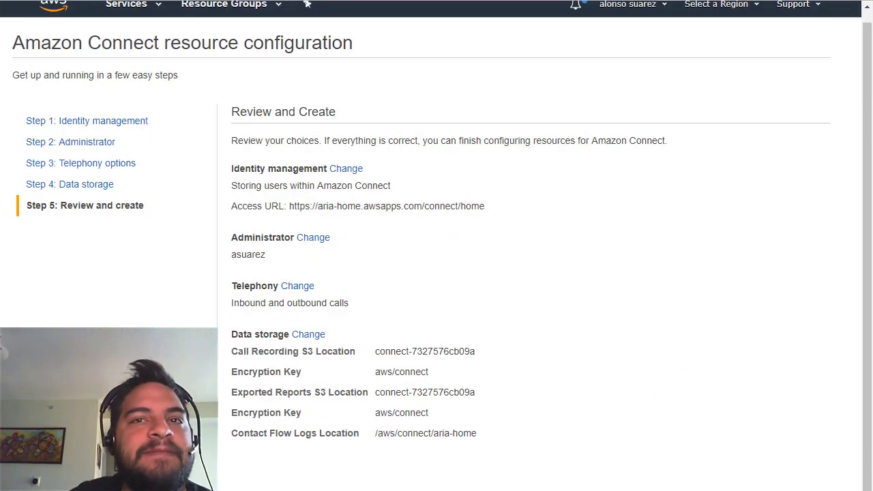
Create the aria-home instance and launch it from the Success page.
left_click(791, 489)
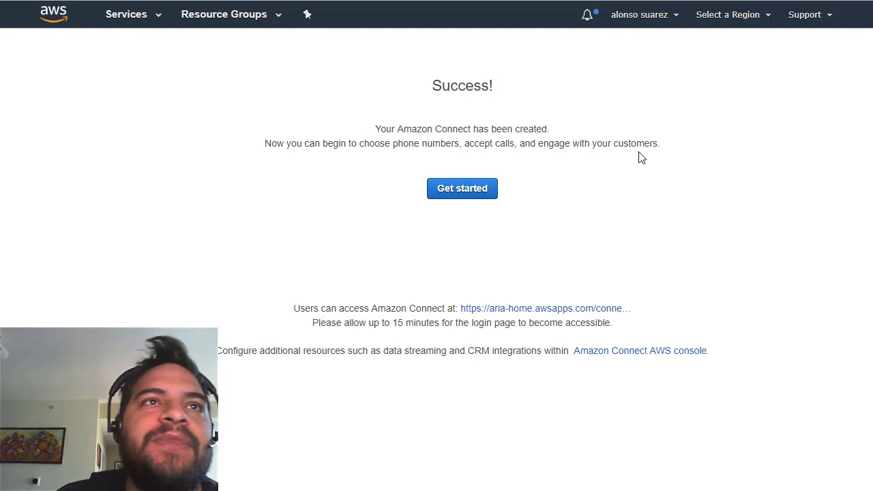
left_click(463, 191)
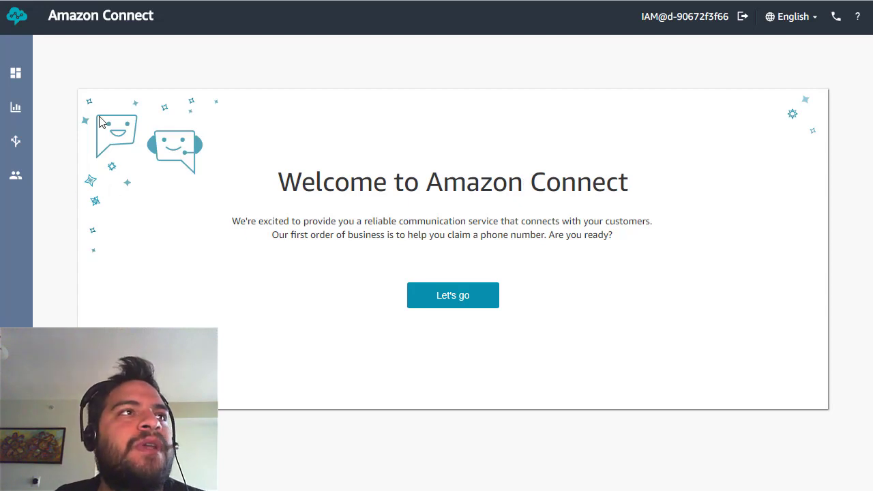
Go to the Contact flows list and create a new contact flow.
mouse_move(15, 107)
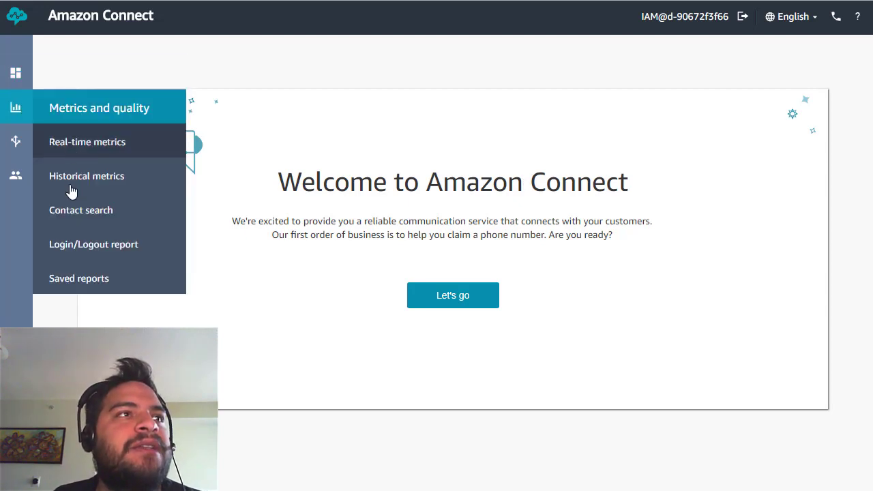
mouse_move(20, 142)
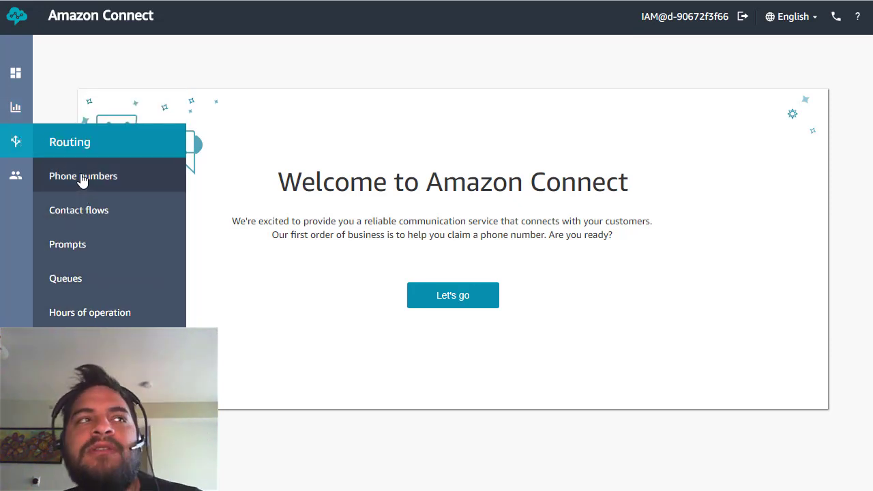
mouse_move(19, 176)
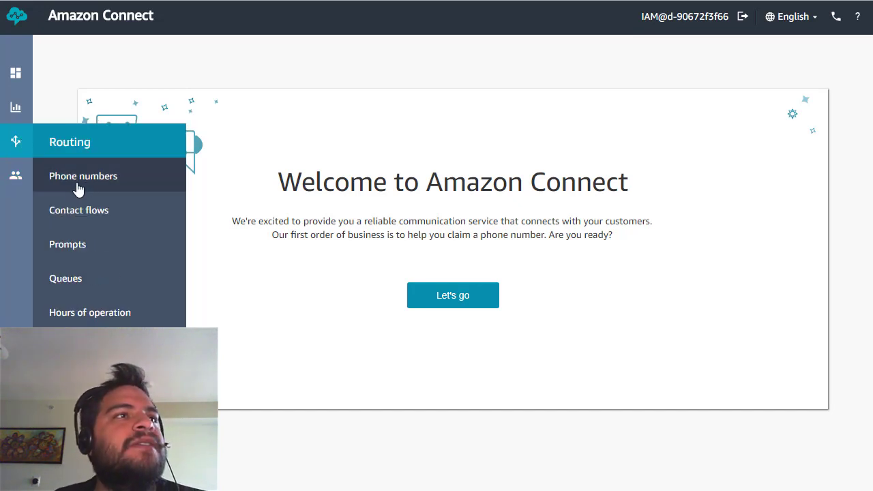
left_click(178, 225)
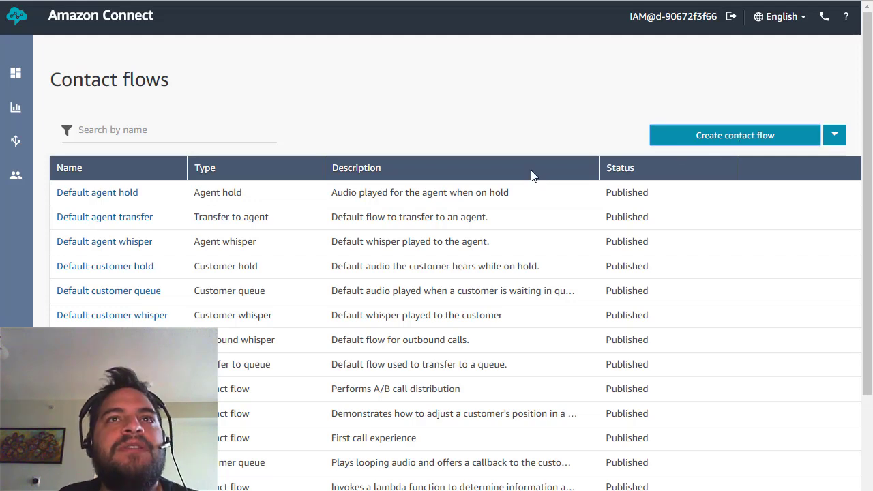
left_click(689, 140)
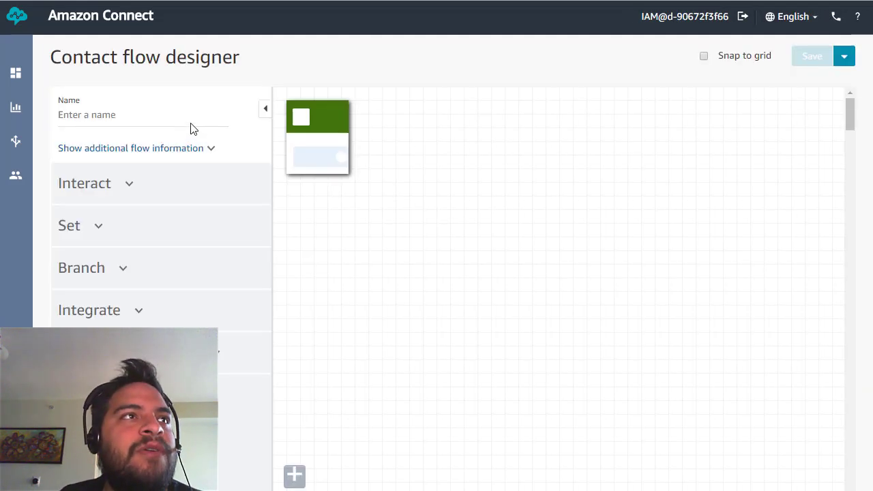
Name the flow 'Main - Home - Tone based' and expand the Interact blocks.
left_click(102, 117)
type("M")
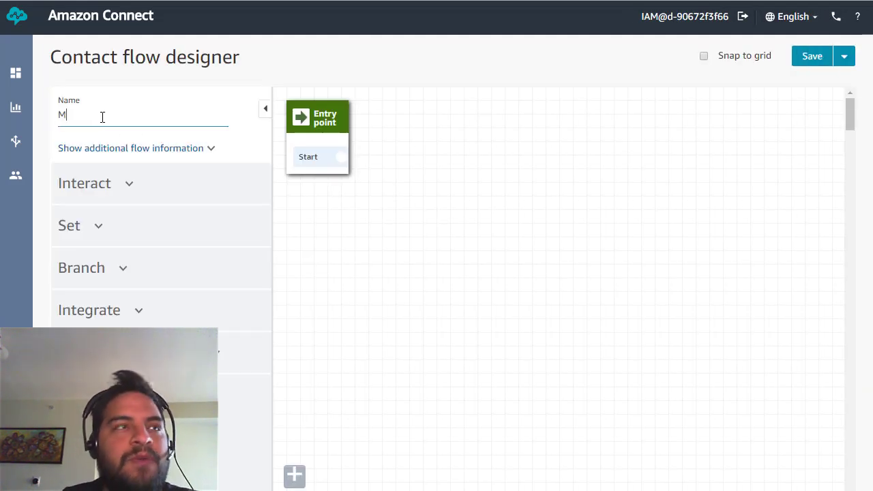
type("ain - Home")
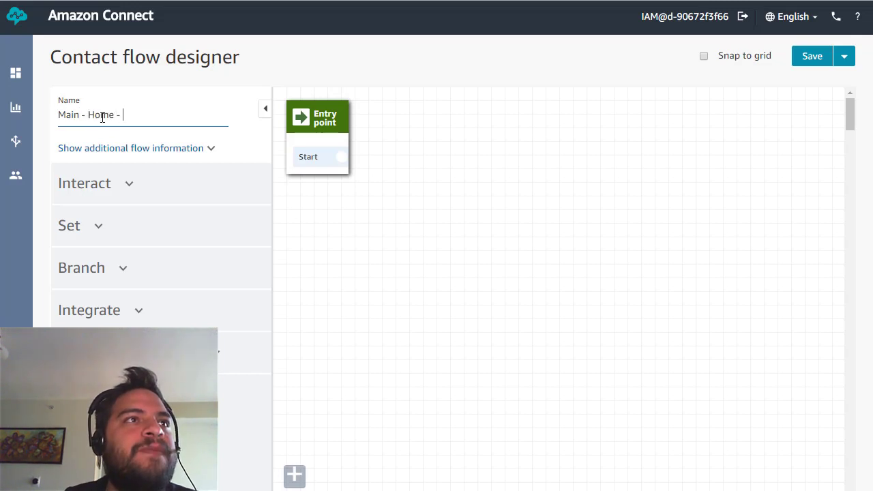
type(" - Tone bas")
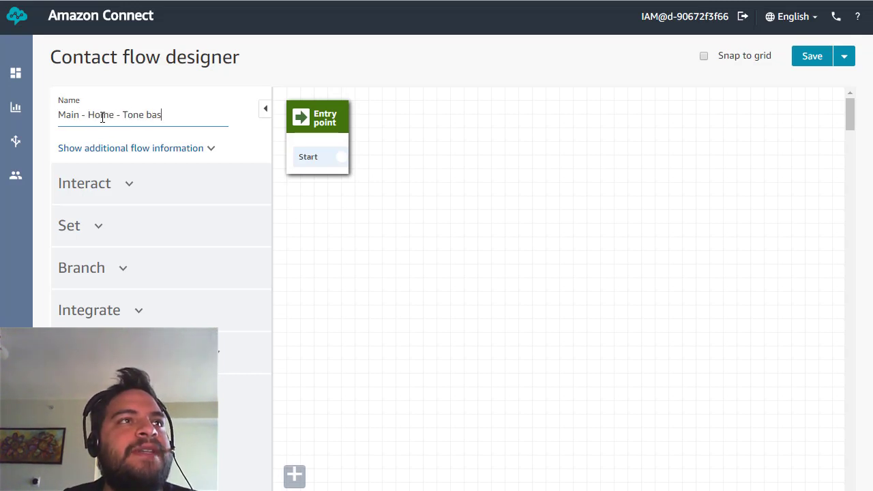
type("e")
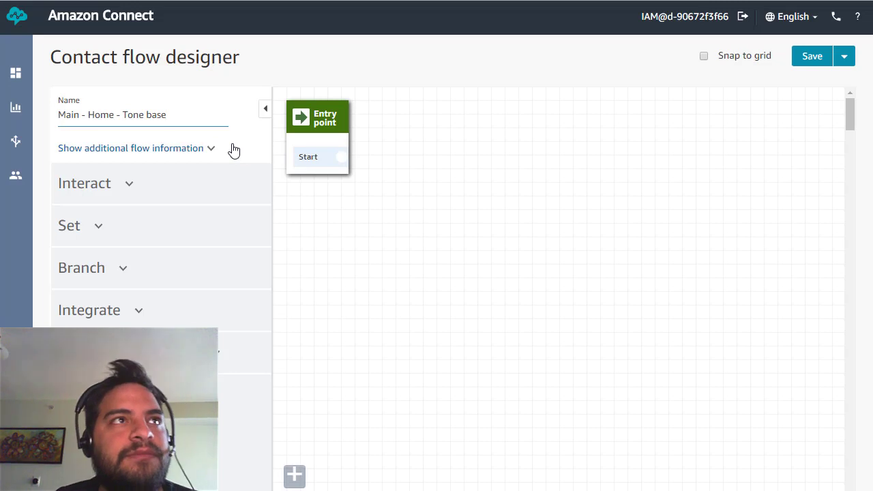
type("d")
left_click(102, 194)
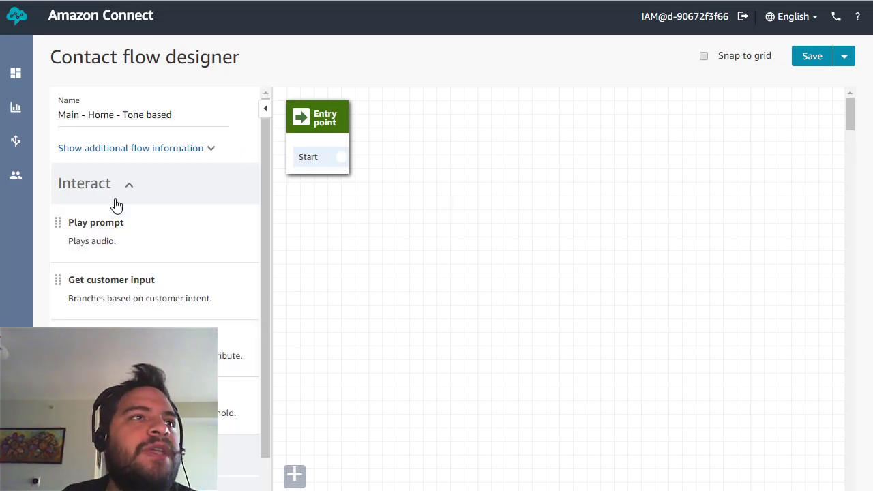
scroll(127, 232, "down", 1)
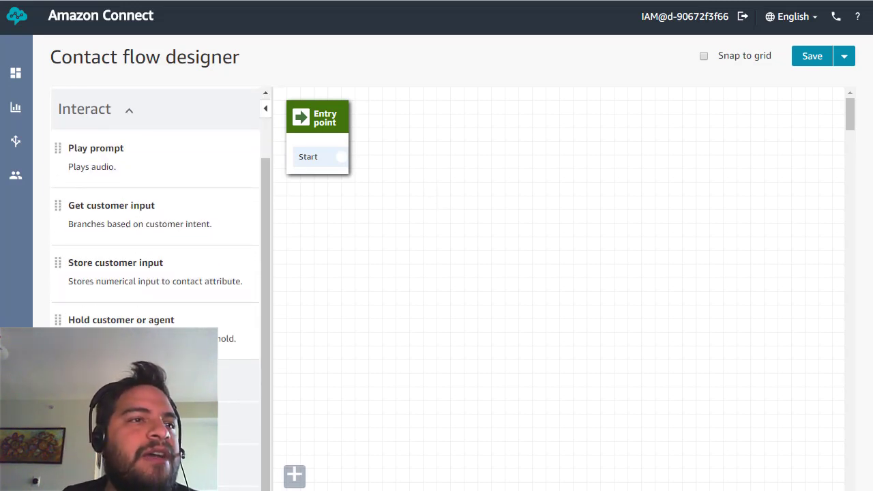
scroll(156, 286, "down", 6)
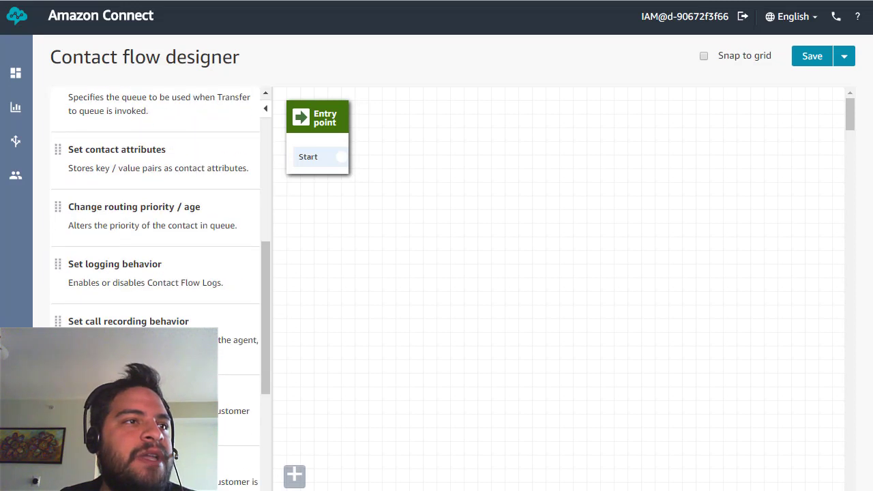
scroll(112, 317, "up", 8)
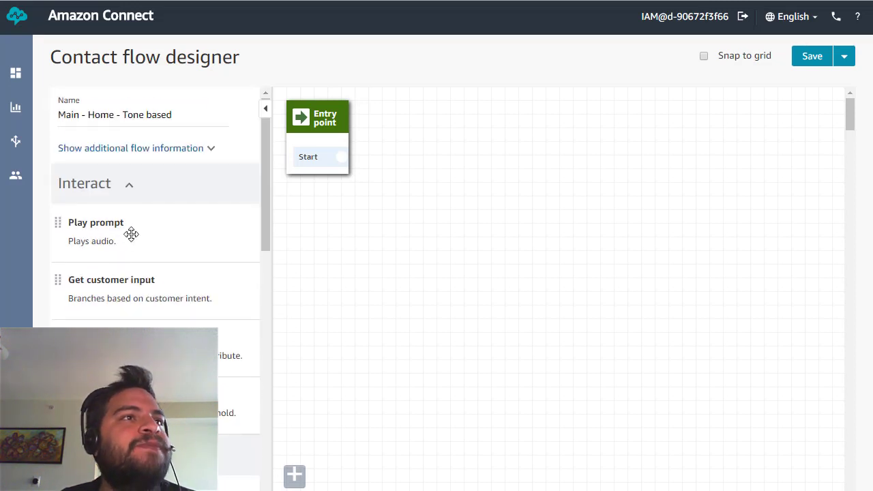
Replace a trial Play prompt with a Get customer input block using Text to speech (Ad hoc).
left_click_drag(111, 214, 403, 184)
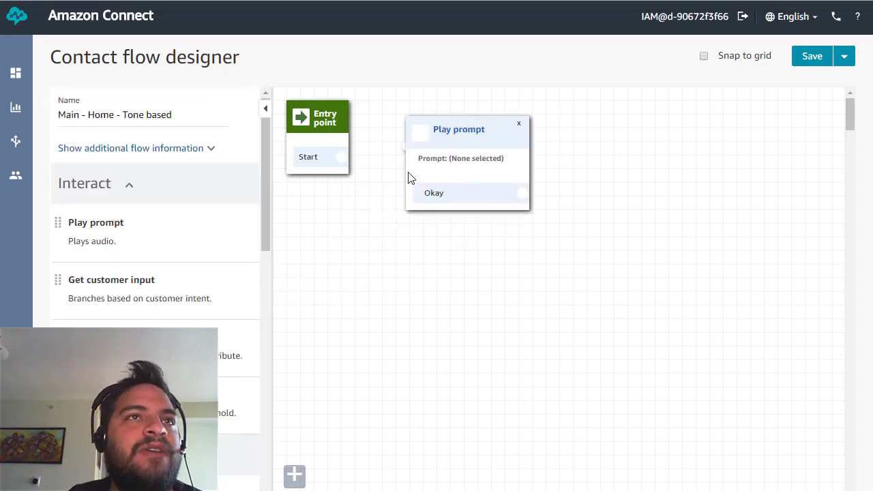
left_click_drag(477, 139, 489, 159)
left_click(479, 153)
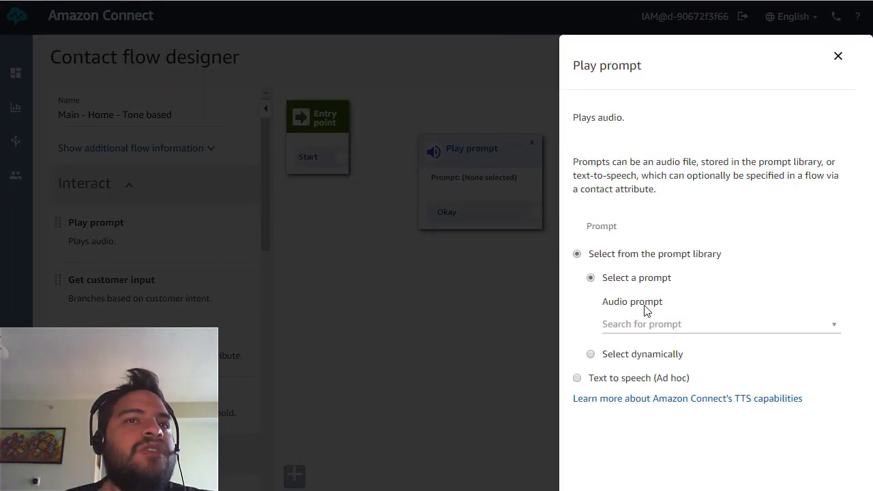
left_click(838, 57)
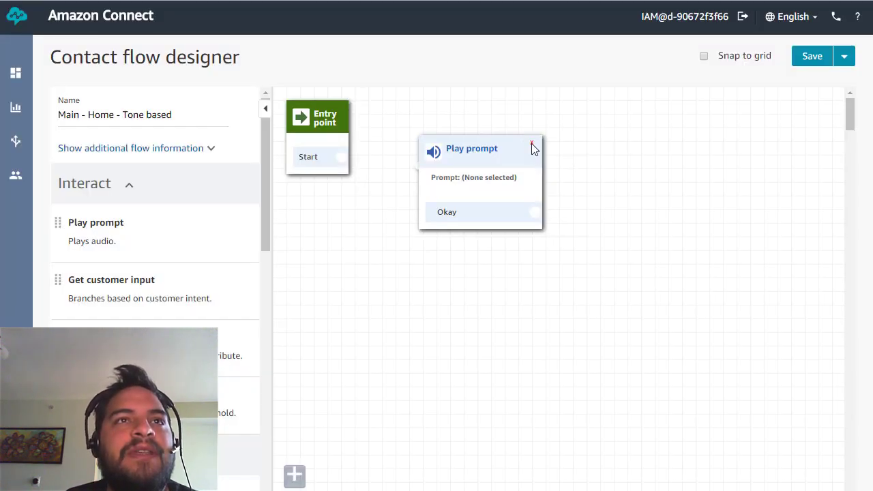
left_click(532, 144)
left_click_drag(119, 290, 424, 142)
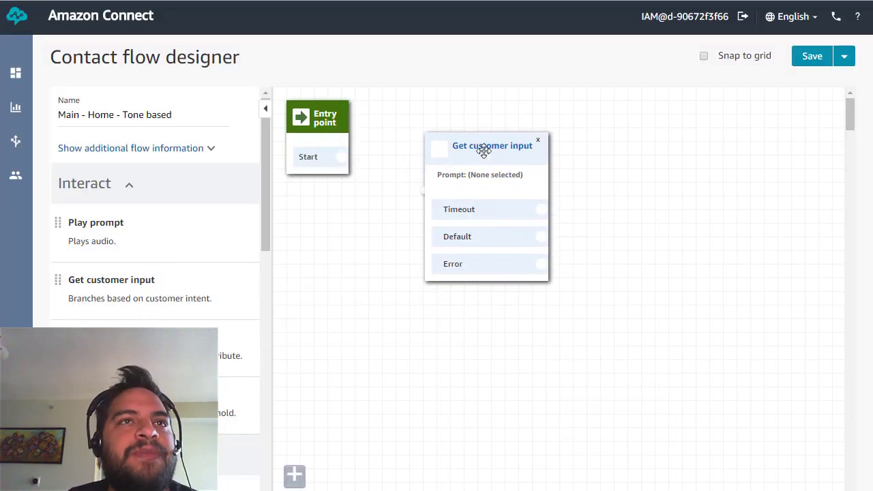
left_click(483, 150)
left_click(579, 328)
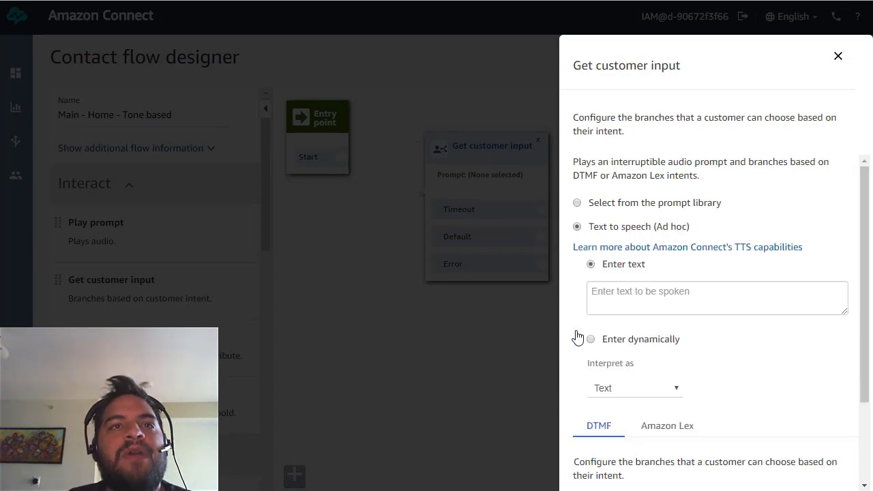
Type the spoken menu prompt asking callers to press 1 to 4 for each family member.
left_click(619, 292)
type("PP")
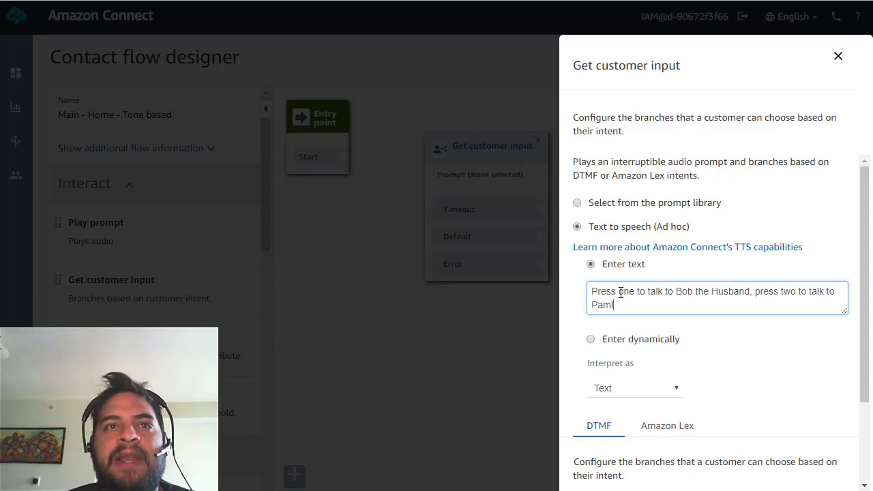
key("BackSpace")
key("BackSpace")
key("BackSpace")
key("BackSpace")
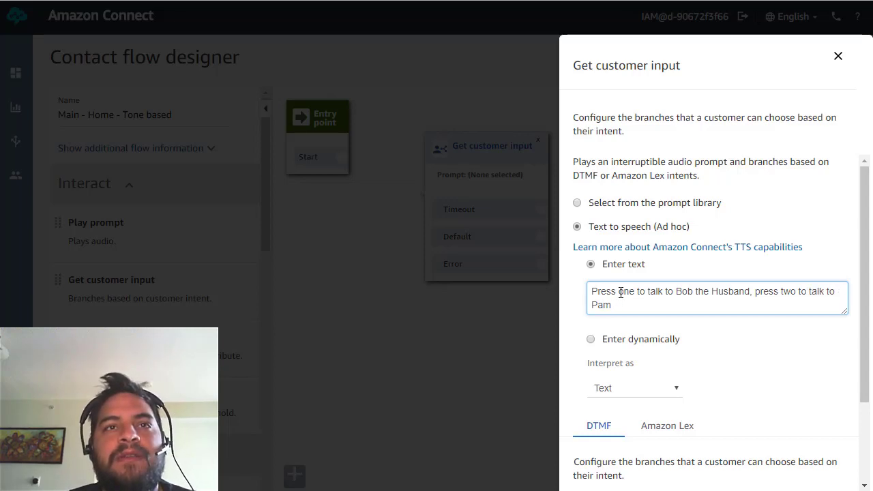
type("ela de")
key("BackSpace")
key("BackSpace")
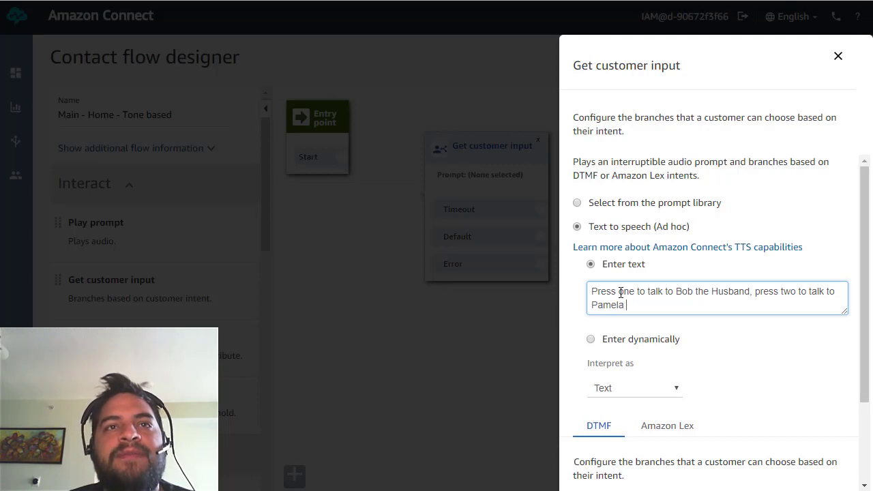
type("the wife")
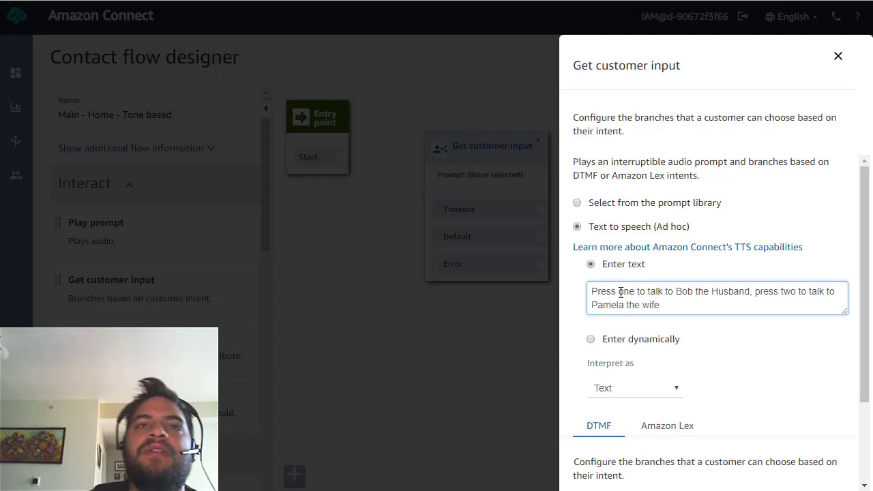
type(", press 3 to talk")
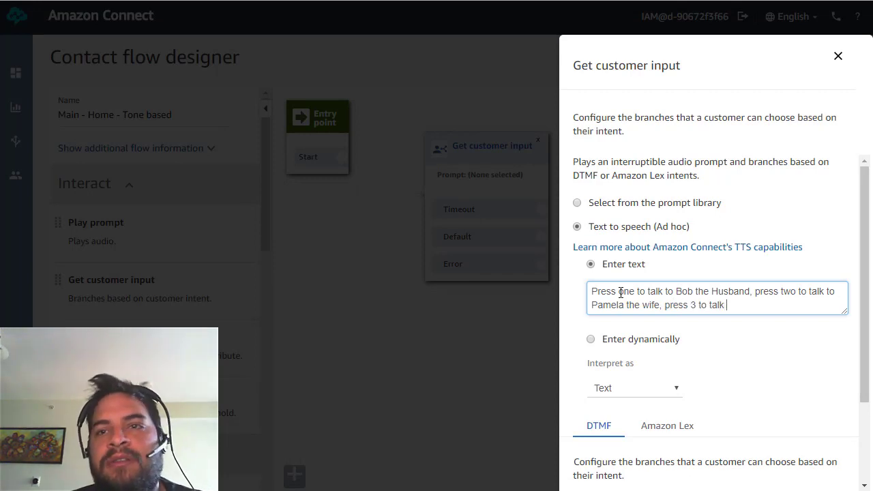
type(" to Michael, the son")
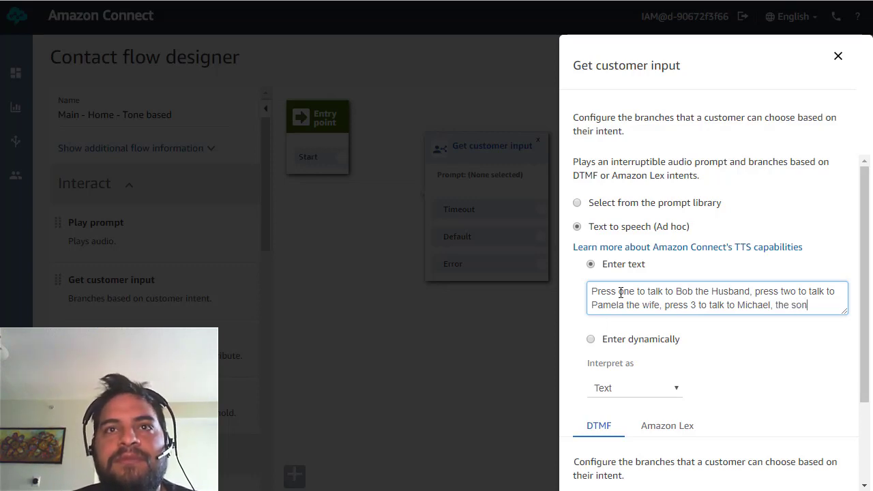
type(". ")
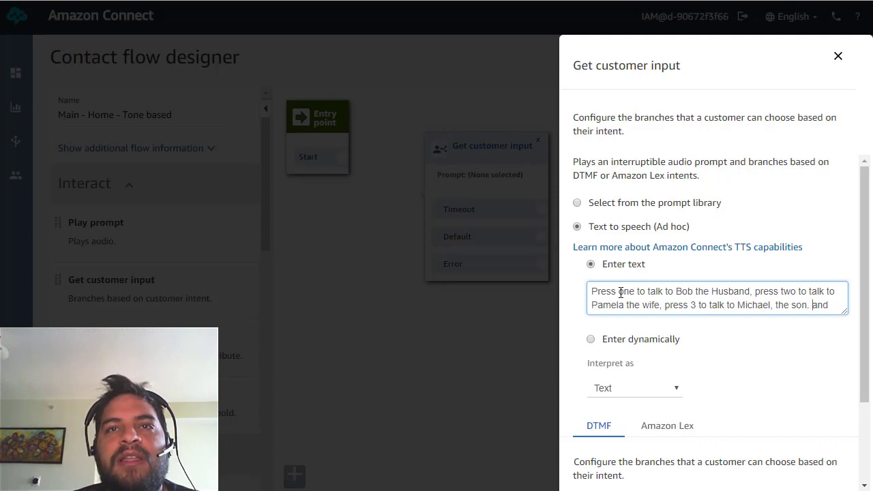
type("and")
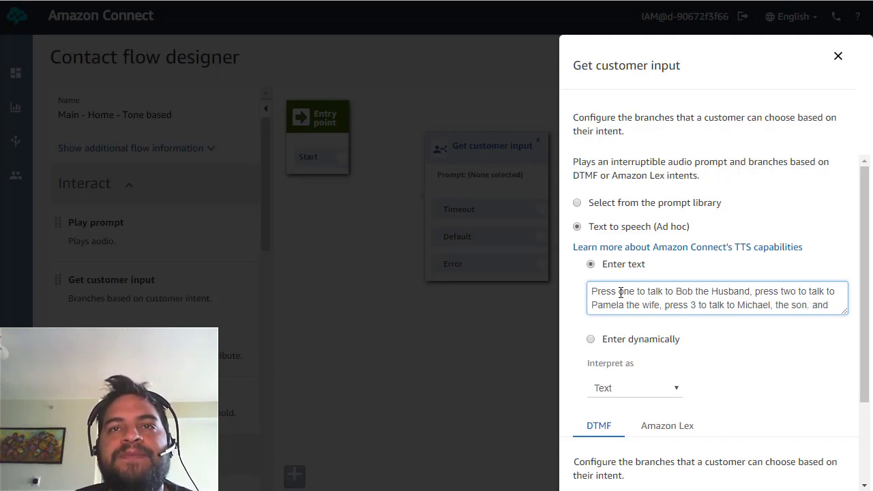
type(" finally")
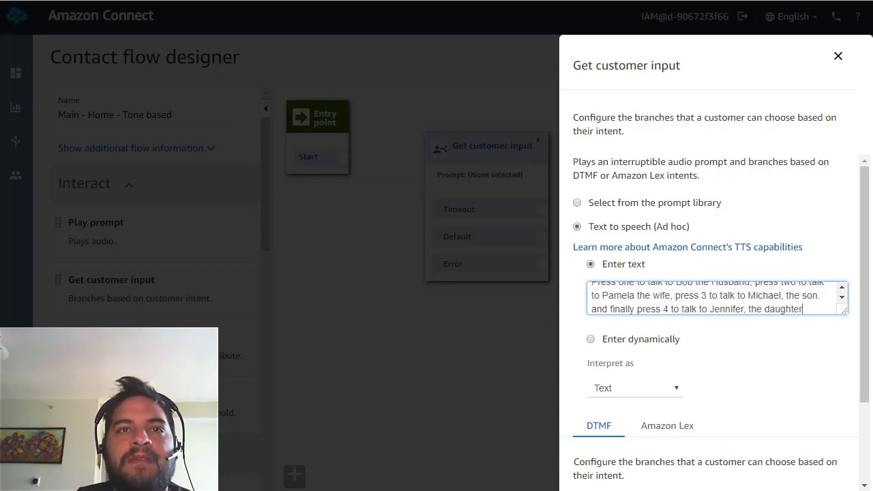
scroll(737, 370, "down", 3)
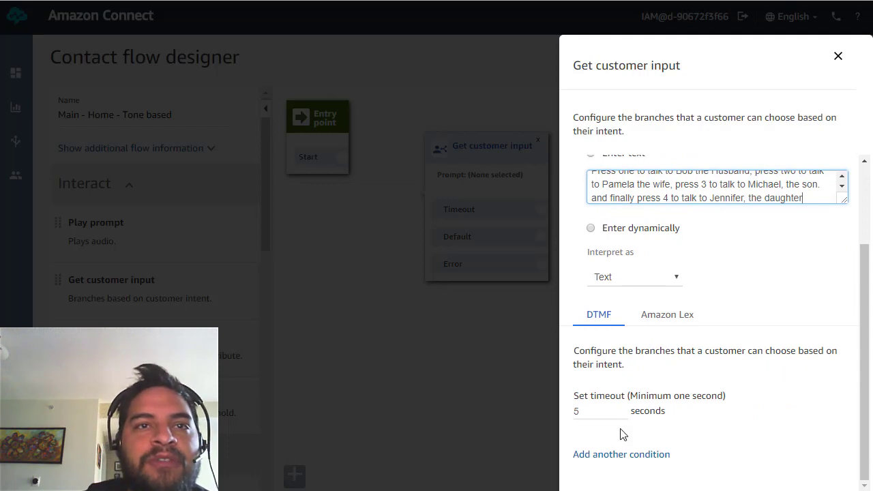
Add DTMF conditions 1, 2, 3 and 4 to the Get customer input block.
left_click(604, 456)
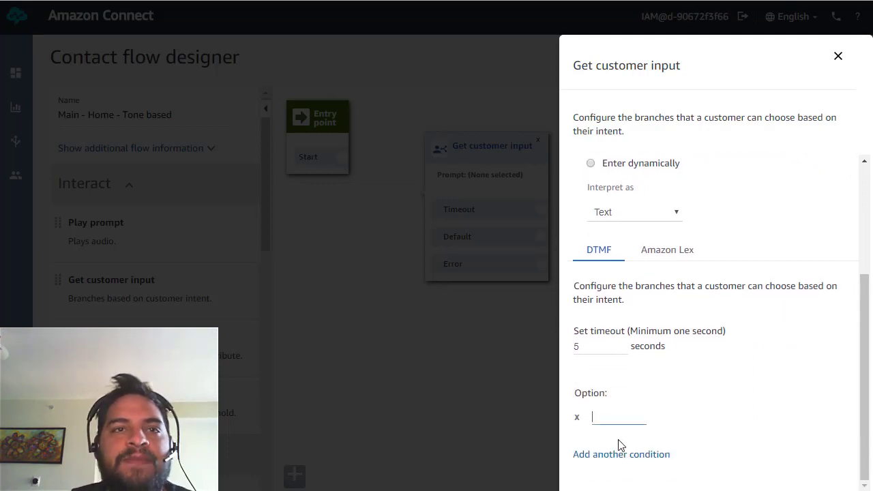
type("1")
left_click(607, 454)
type("2")
scroll(672, 457, "down", 1)
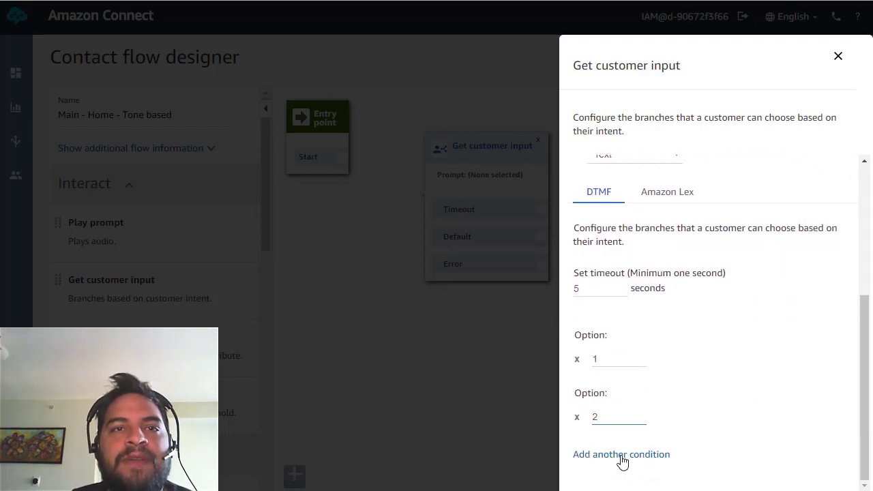
left_click(620, 457)
type("3")
scroll(633, 469, "down", 1)
left_click(615, 462)
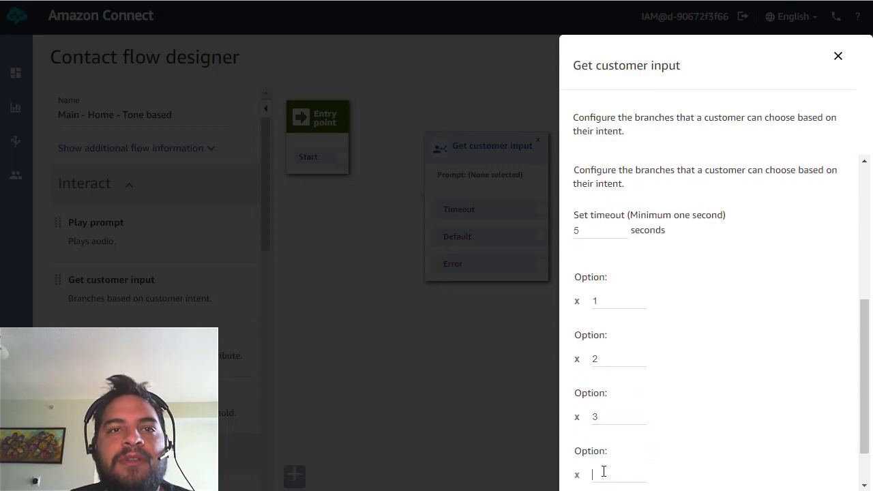
type("4")
scroll(662, 454, "down", 1)
key("Return")
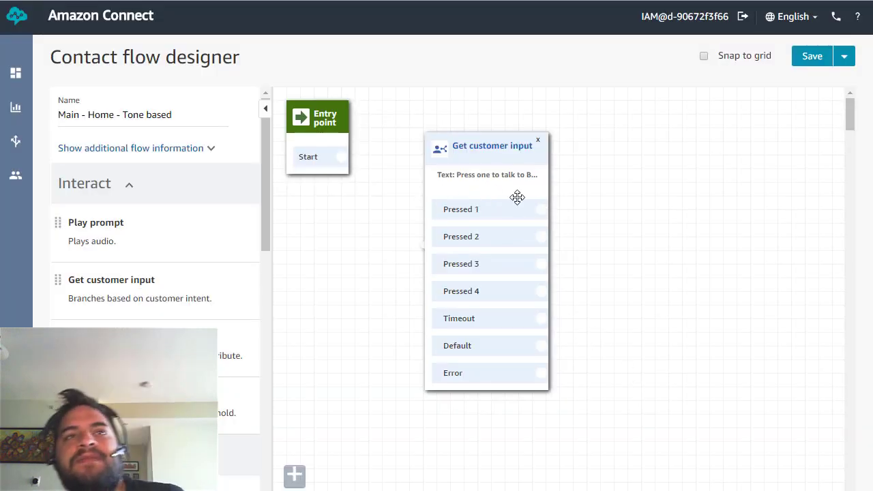
Link the entry point to the input block and add a 'Calling …' text-to-speech prompt on Pressed 1.
mouse_move(342, 156)
left_mouse_down()
mouse_move(386, 189)
mouse_move(415, 242)
left_mouse_up()
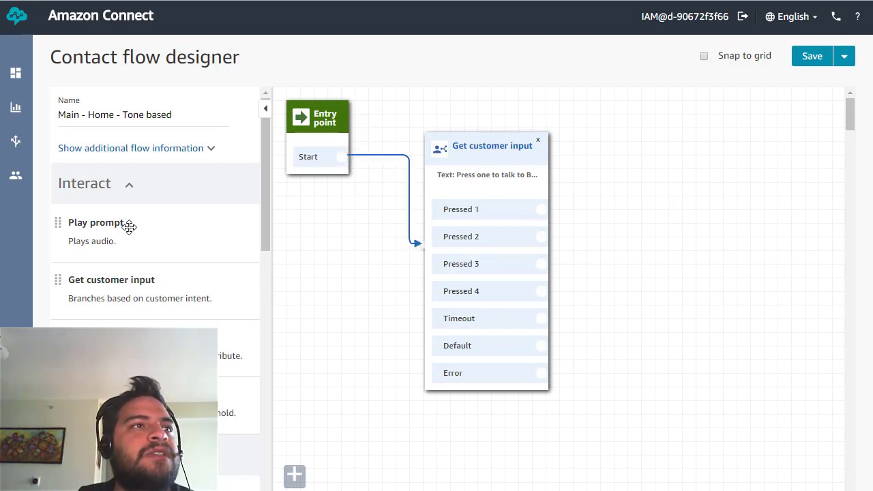
left_click_drag(95, 230, 627, 119)
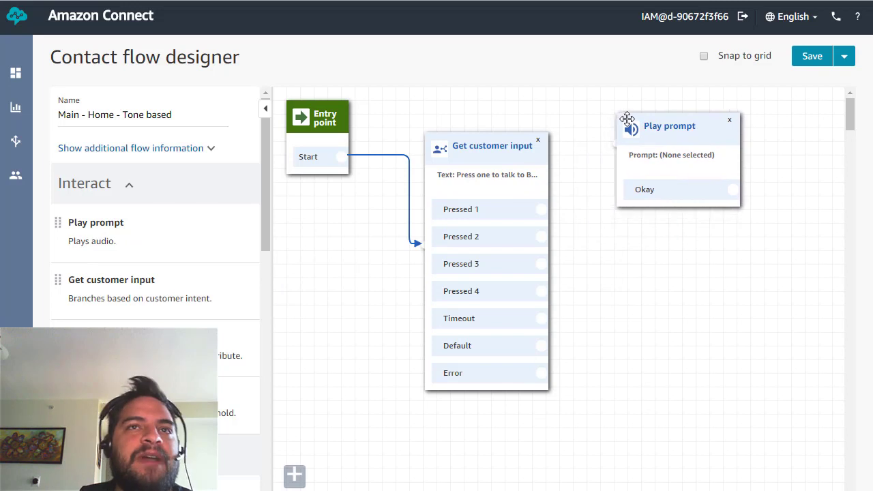
left_click(670, 129)
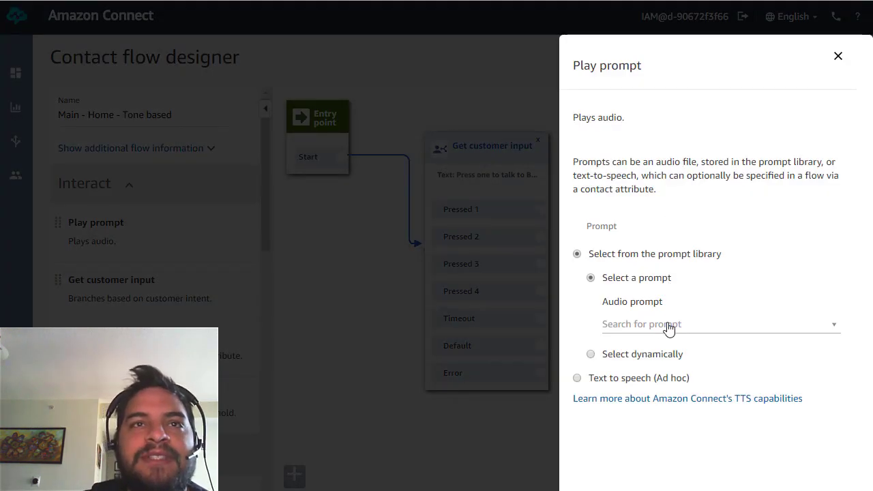
left_click(577, 380)
left_click(720, 351)
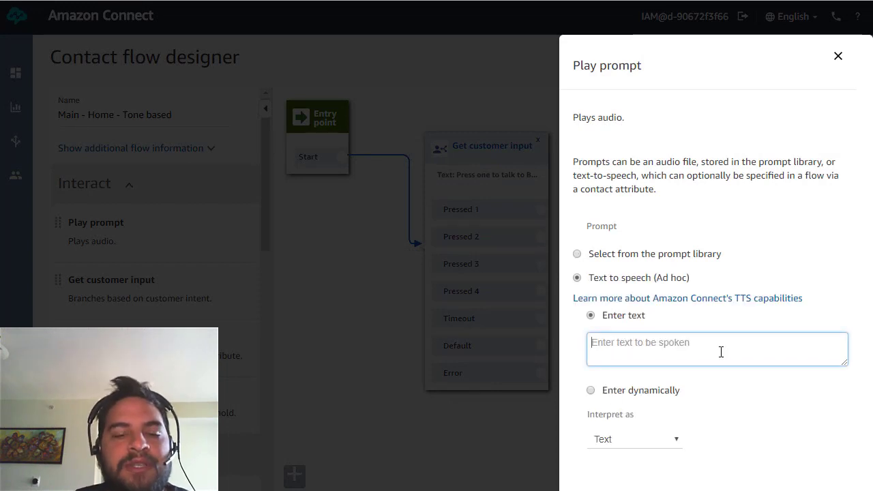
type("Calling Bob")
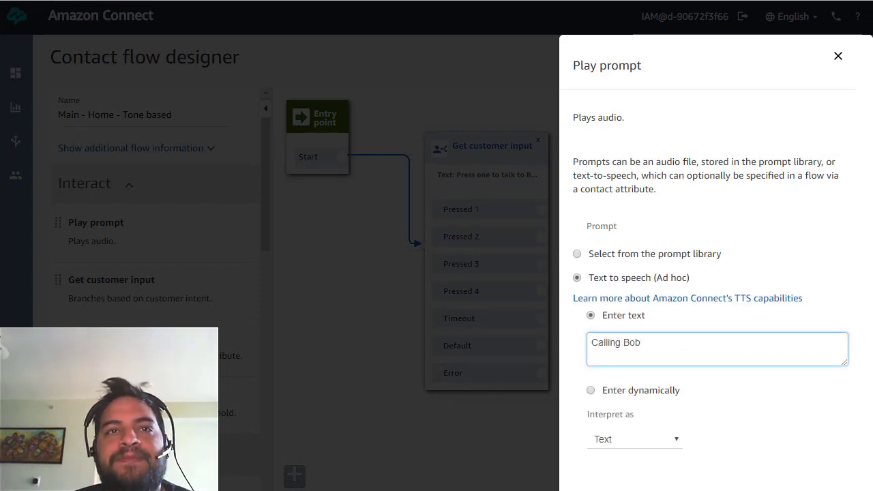
left_click(669, 257)
left_click_drag(544, 208, 619, 162)
Add a second 'Calling …' text-to-speech prompt and link it from Pressed 2.
left_click_drag(74, 222, 622, 228)
left_click(685, 270)
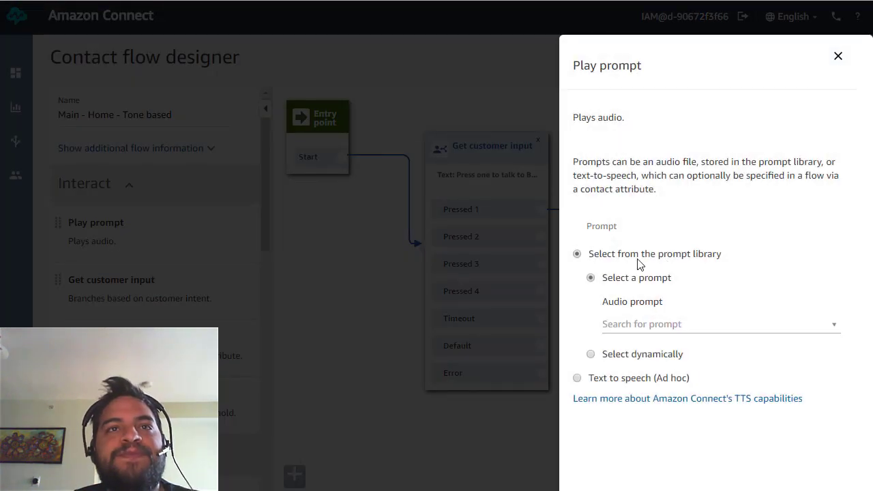
left_click(584, 379)
left_click(618, 344)
type("Cal")
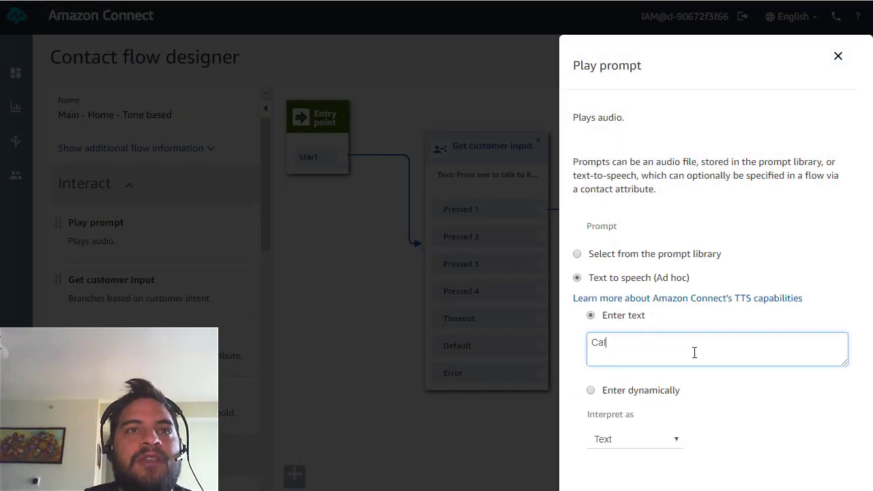
type("ling Pamela")
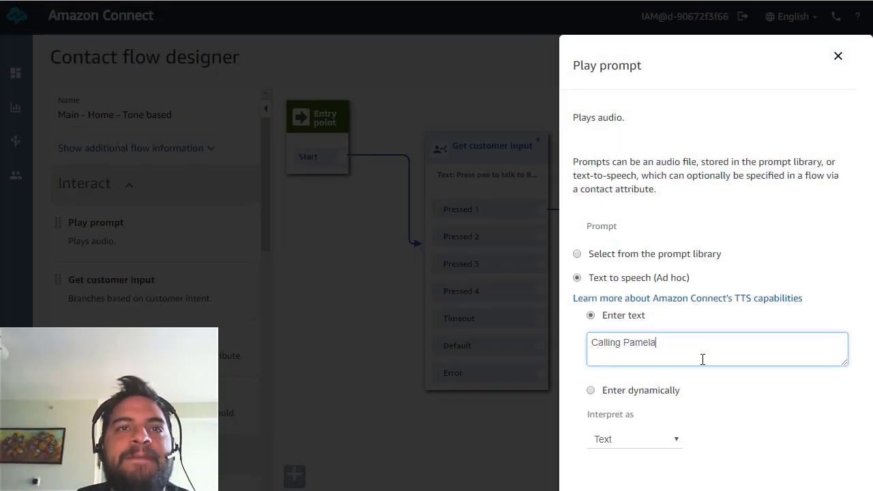
left_click(818, 487)
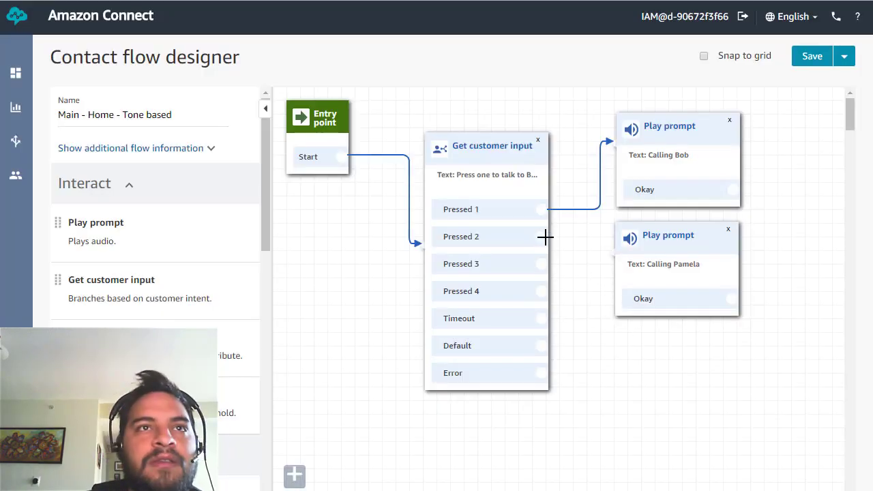
left_click_drag(545, 237, 595, 252)
Add a third 'Calling …' prompt on Pressed 3 and place a fourth Play prompt block.
left_click_drag(88, 233, 628, 334)
left_click_drag(540, 264, 606, 362)
left_click(658, 351)
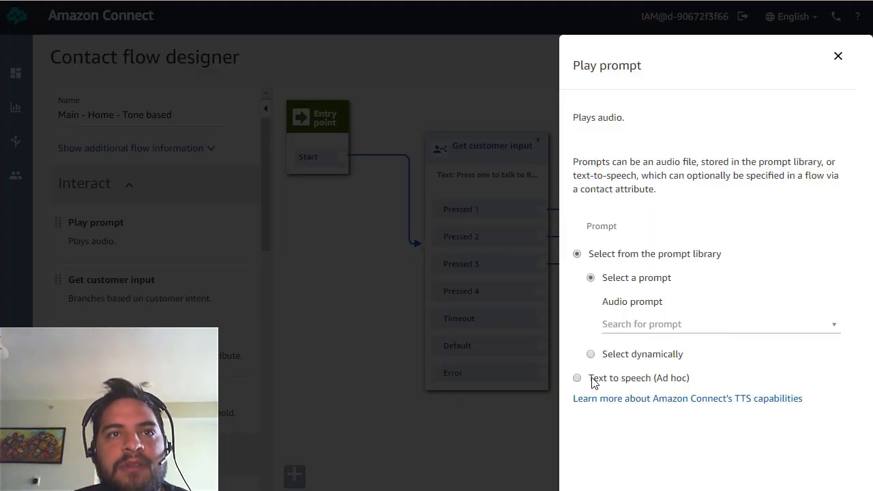
left_click(577, 378)
left_click(644, 345)
type("Calling")
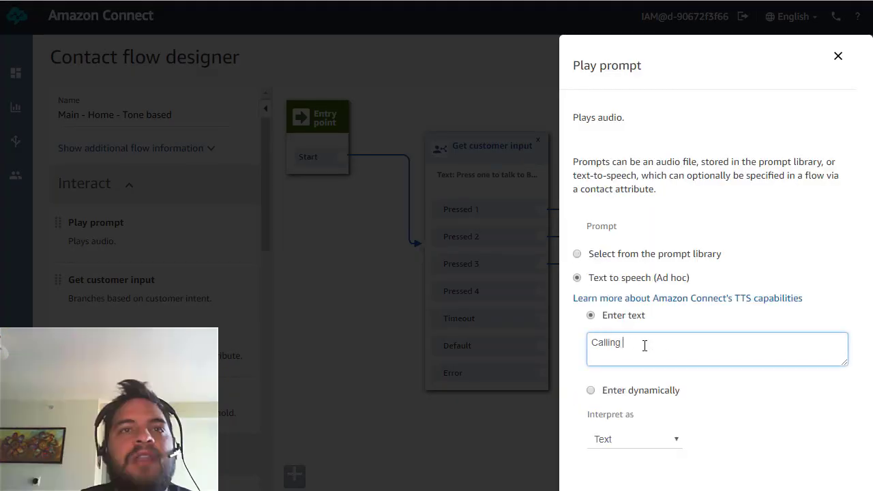
type("el")
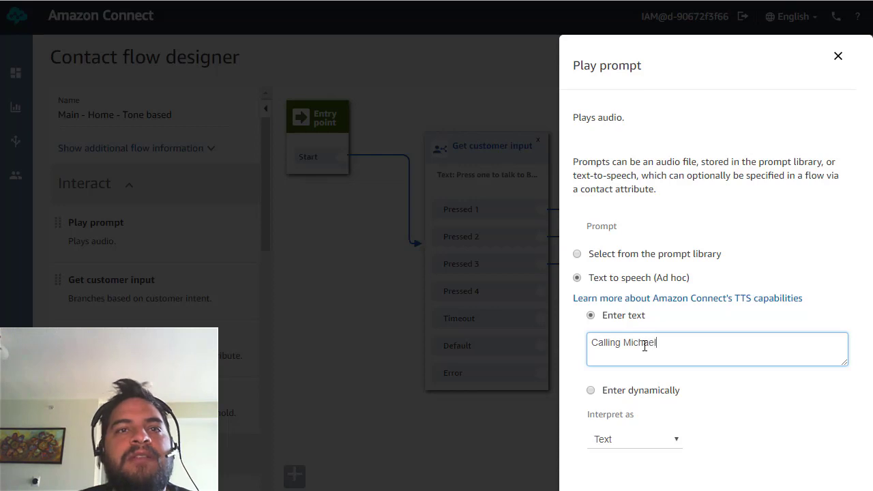
left_click(652, 437)
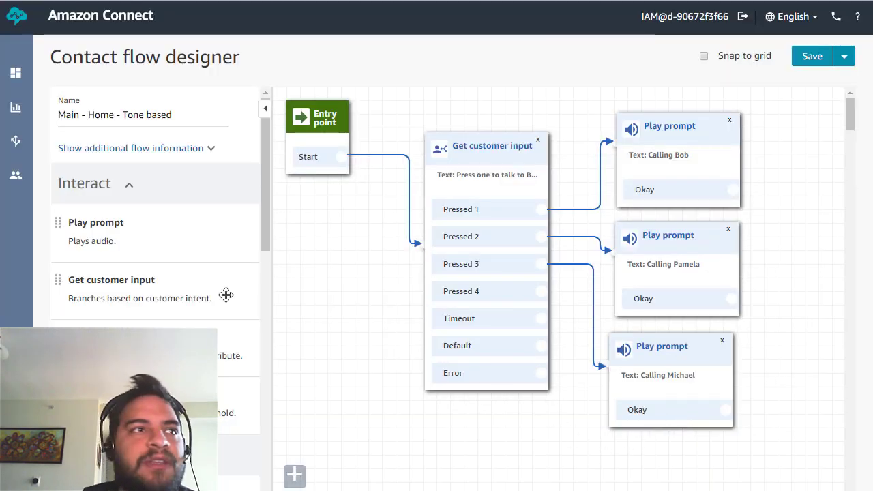
left_click_drag(98, 238, 607, 473)
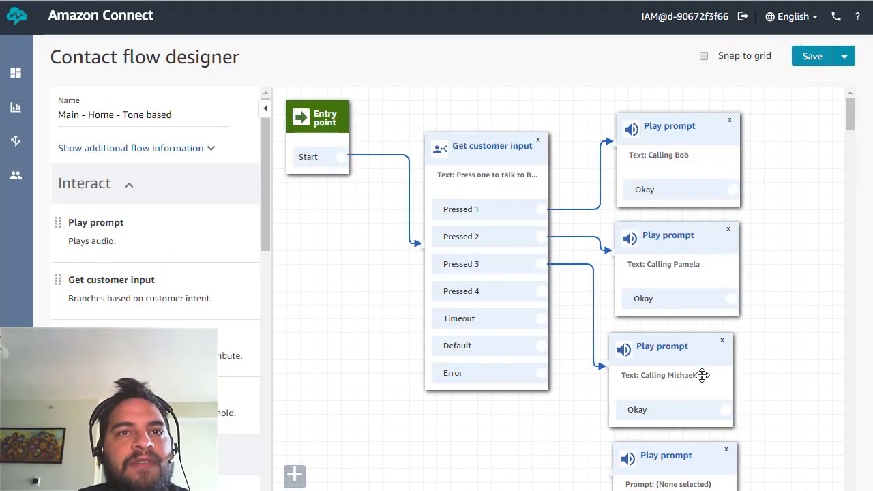
Connect Pressed 4 to the fourth Play prompt and give it text-to-speech 'Calling …' text.
scroll(702, 375, "down", 2)
left_click_drag(541, 154, 671, 316)
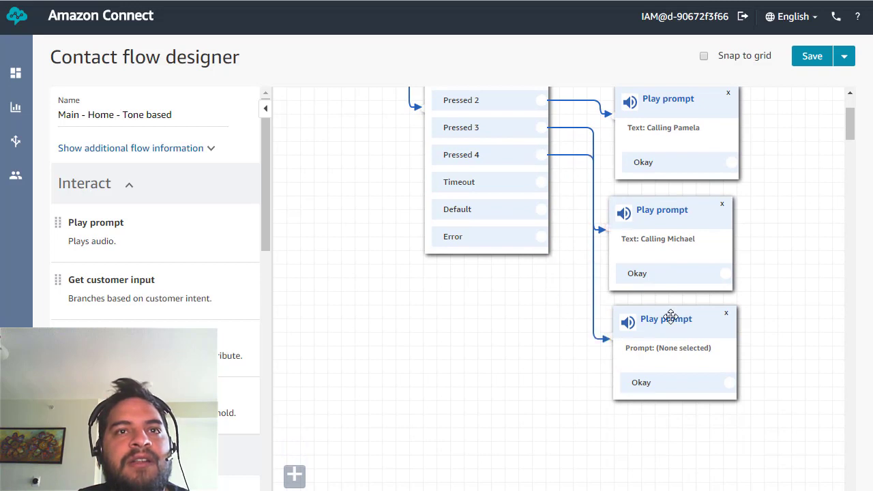
left_click(670, 316)
left_click(621, 375)
left_click(643, 350)
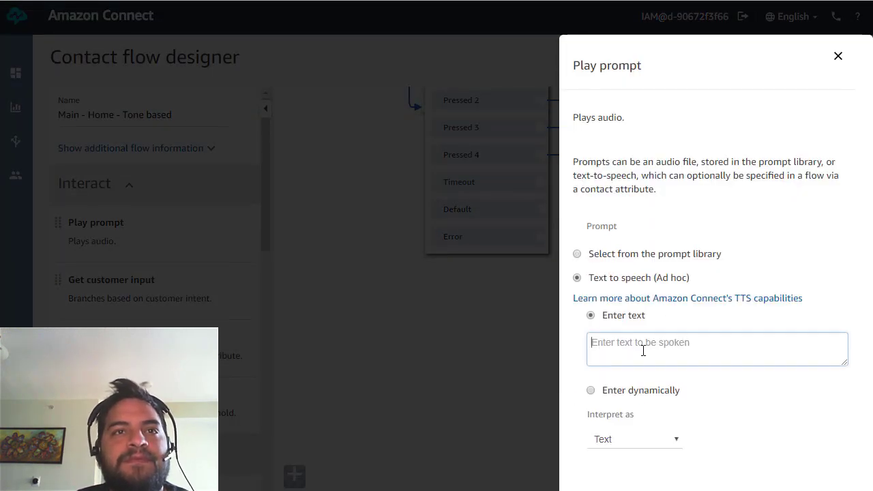
type("Calling Jennifer")
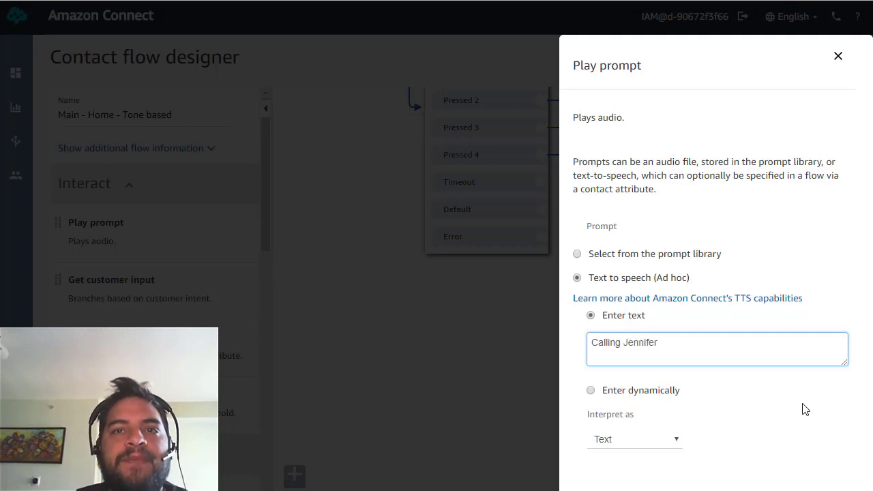
left_click(827, 487)
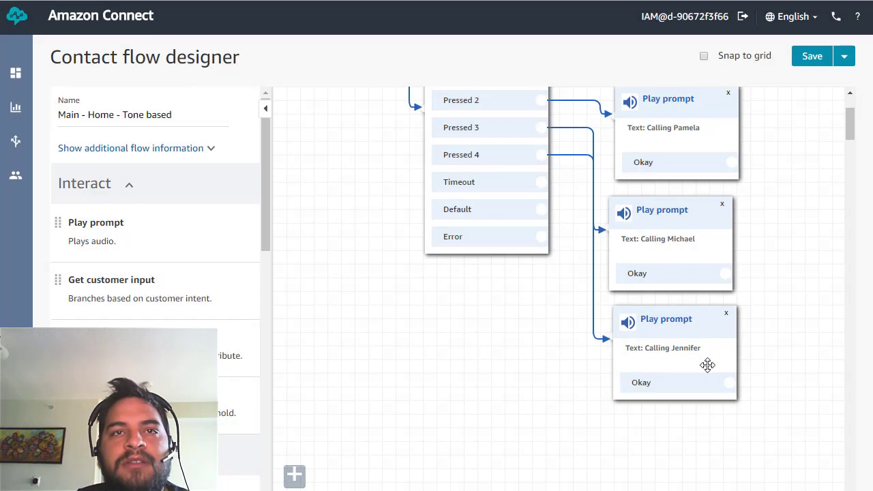
Nudge the third prompt block slightly to the right.
scroll(707, 362, "up", 2)
scroll(684, 294, "down", 1)
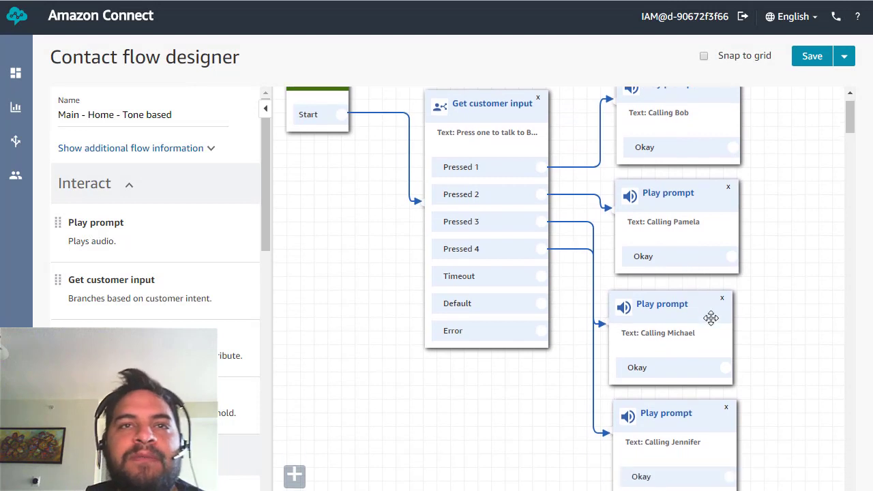
scroll(668, 249, "up", 1)
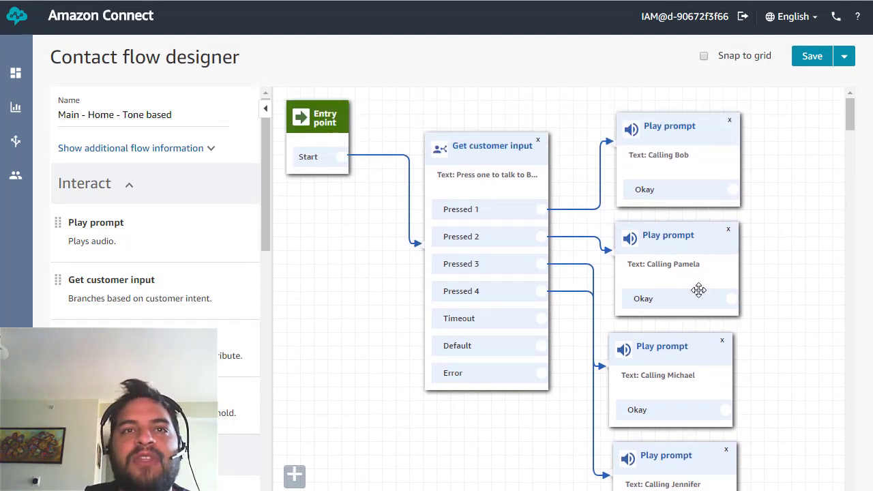
left_click_drag(673, 346, 679, 346)
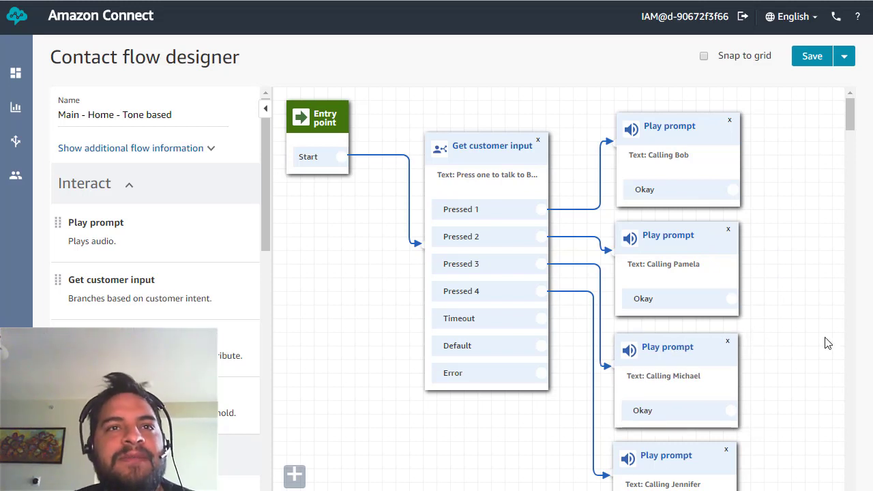
Delete the Distribute by percentage block and its leftover Timeout connection.
scroll(804, 345, "down", 1)
scroll(804, 345, "up", 1)
scroll(701, 337, "down", 1)
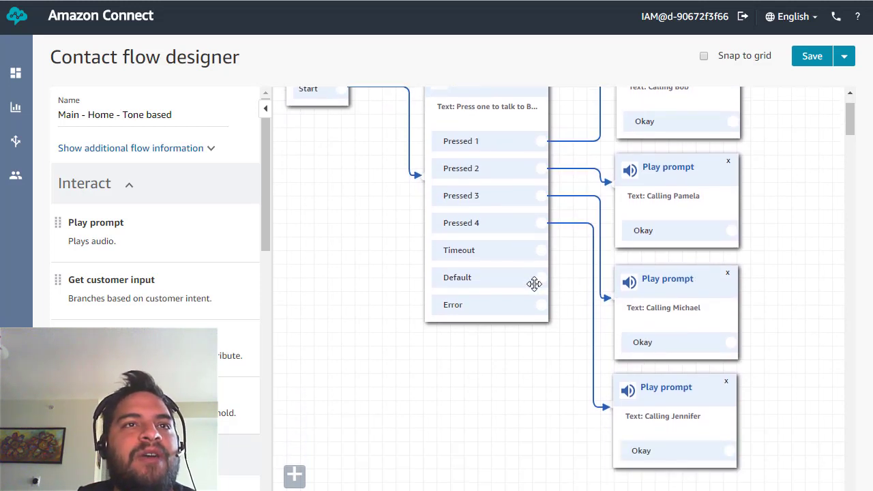
left_click_drag(540, 251, 453, 399)
scroll(269, 378, "down", 5)
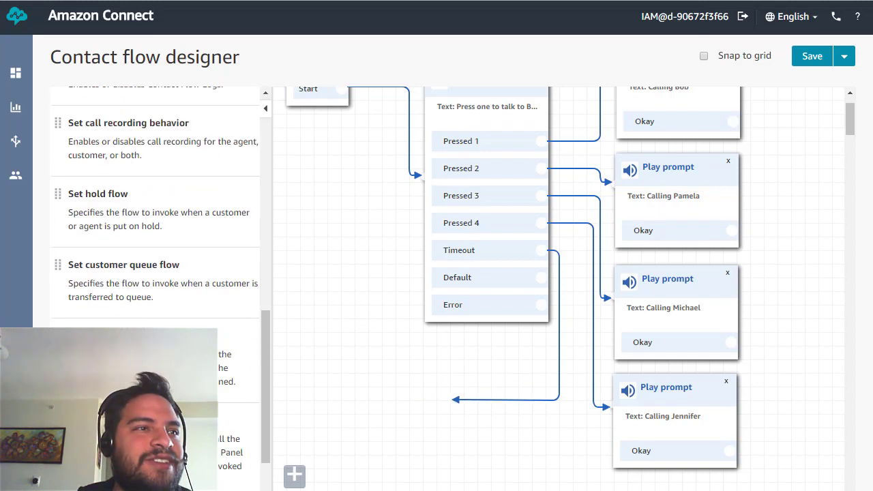
scroll(155, 287, "down", 2)
scroll(155, 273, "down", 4)
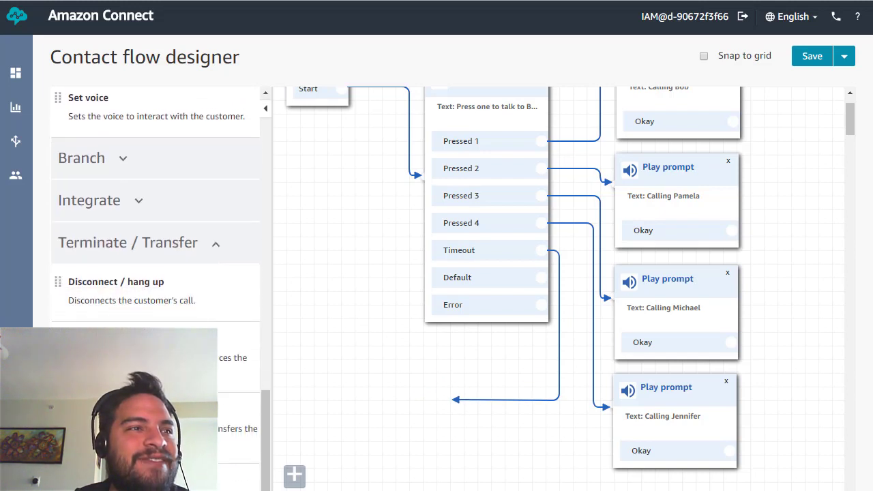
scroll(156, 272, "up", 5)
scroll(156, 273, "down", 2)
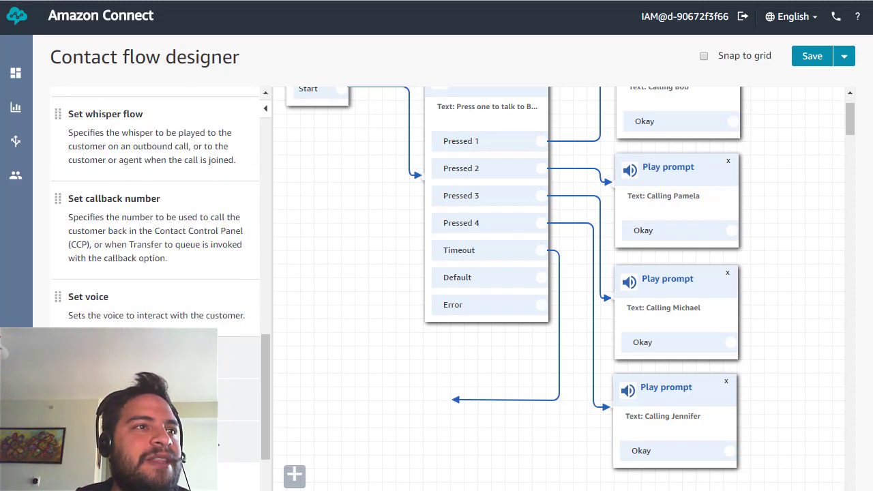
scroll(288, 434, "down", 2)
scroll(155, 409, "down", 2)
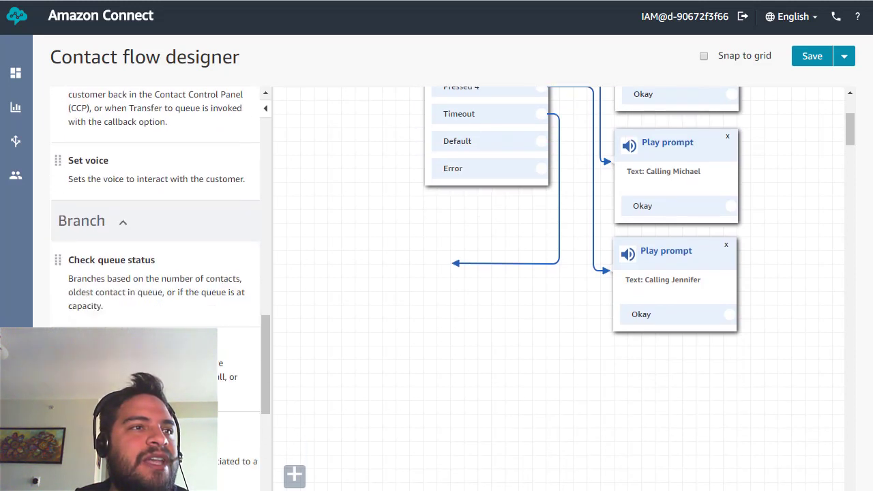
scroll(156, 409, "down", 1)
scroll(374, 357, "up", 1)
scroll(179, 341, "down", 1)
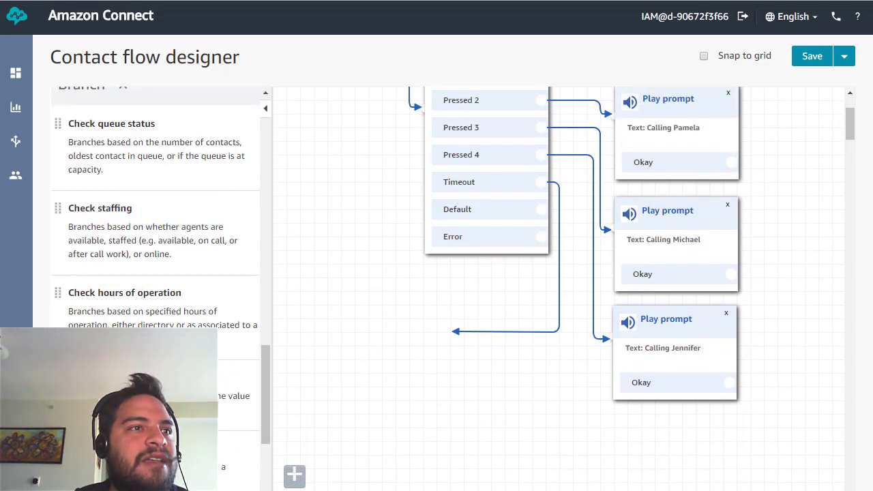
left_click_drag(143, 453, 345, 362)
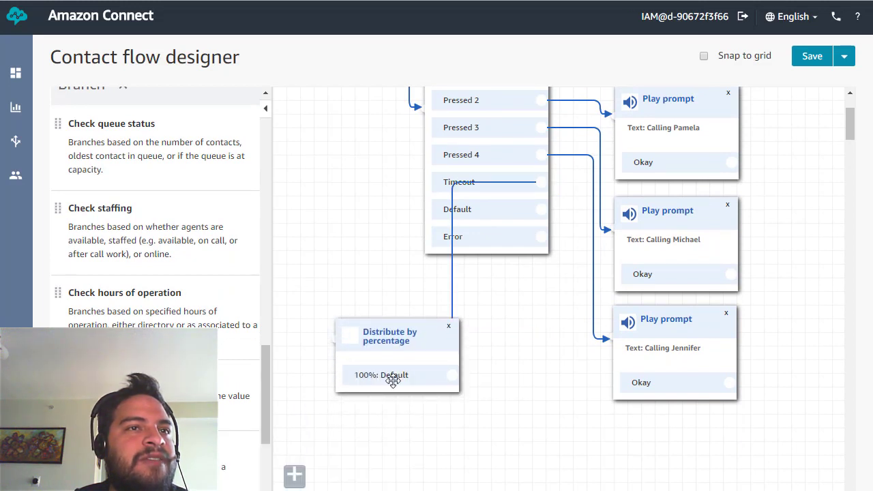
scroll(607, 263, "up", 2)
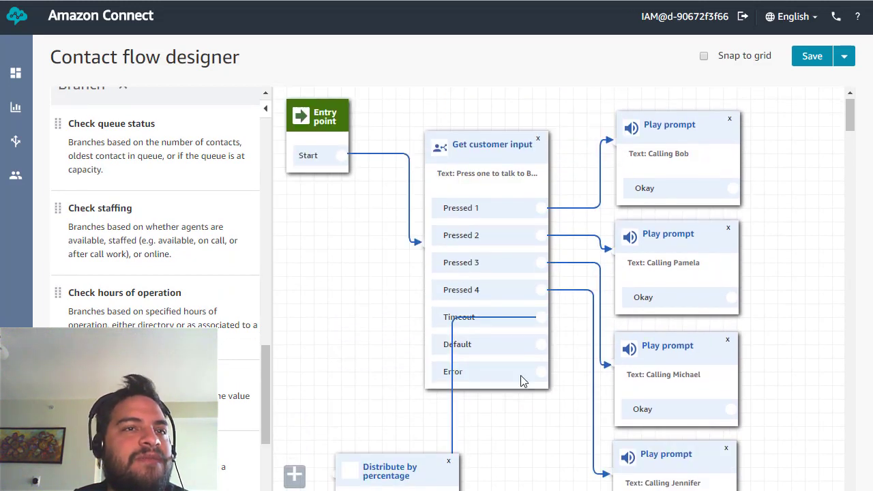
scroll(477, 371, "down", 2)
left_click(448, 330)
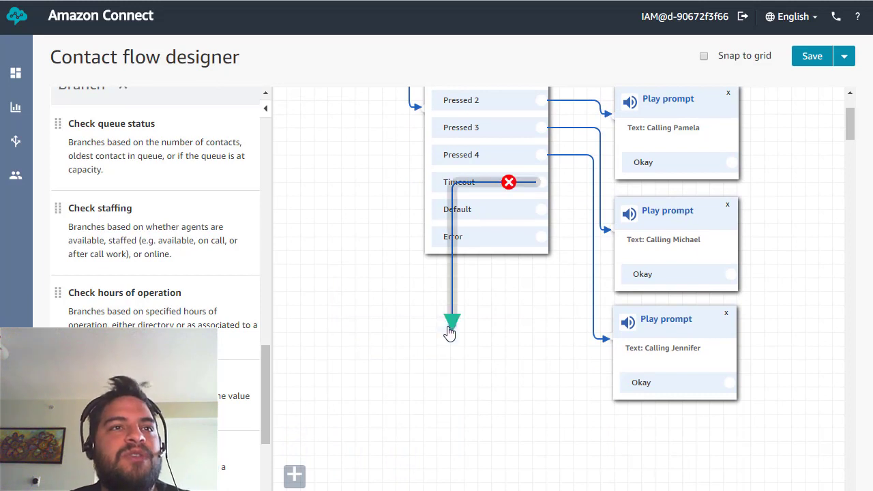
left_click(508, 181)
Add a Disconnect / hang up block and route Timeout, Default and Error to it.
scroll(157, 272, "down", 5)
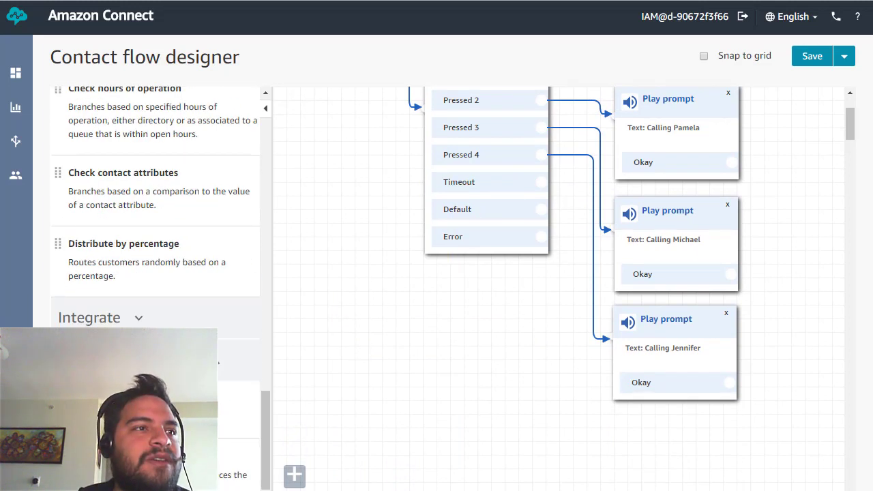
left_click_drag(162, 295, 434, 302)
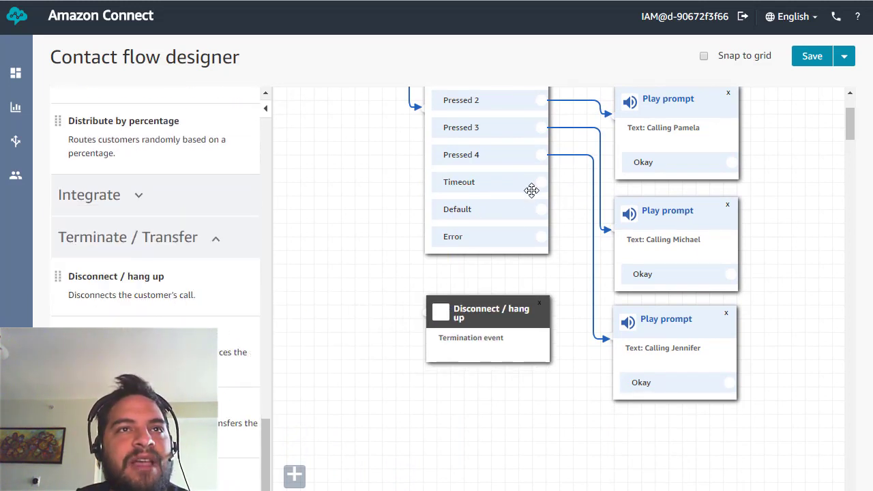
left_click_drag(541, 182, 430, 310)
left_click_drag(541, 211, 418, 310)
left_click_drag(542, 243, 409, 308)
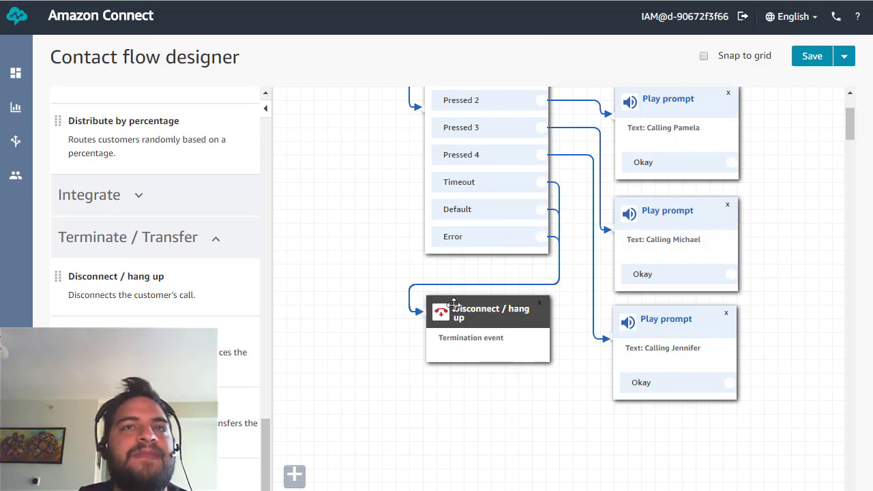
scroll(630, 284, "up", 4)
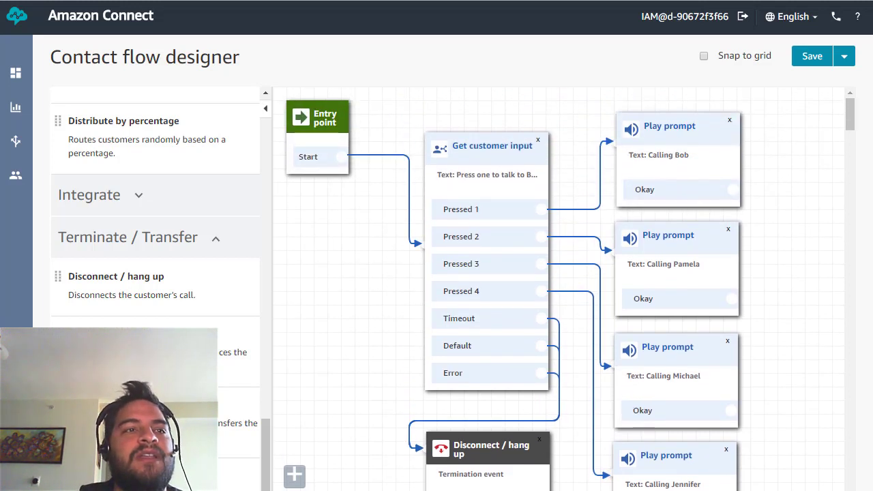
scroll(558, 288, "right", 4)
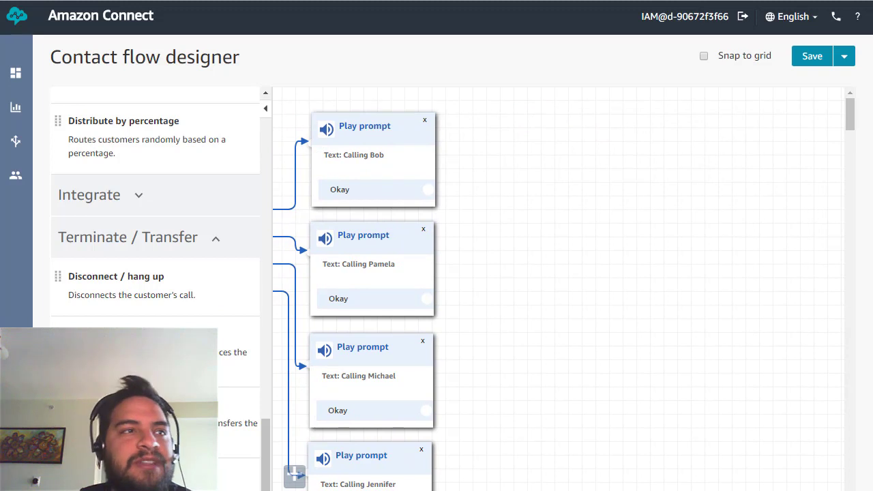
Drop a Transfer to phone number block onto the canvas beside the first prompt.
left_click_drag(130, 413, 515, 121)
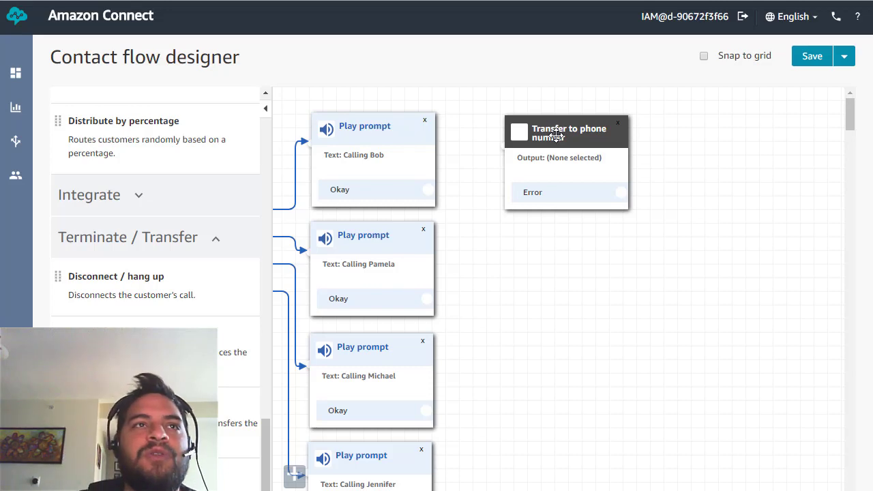
left_click(374, 123)
left_click(839, 56)
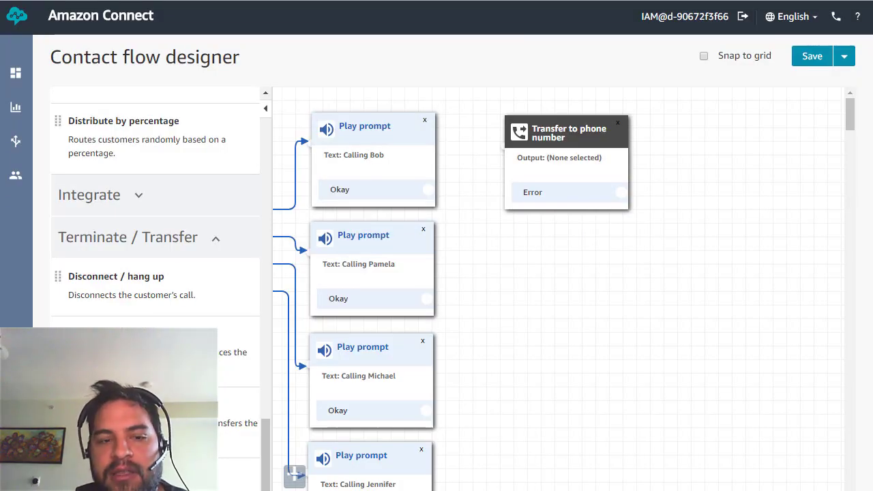
Enter the first agent's number without the duplicate +1 prefix and link the first prompt's Okay to it.
left_click(570, 140)
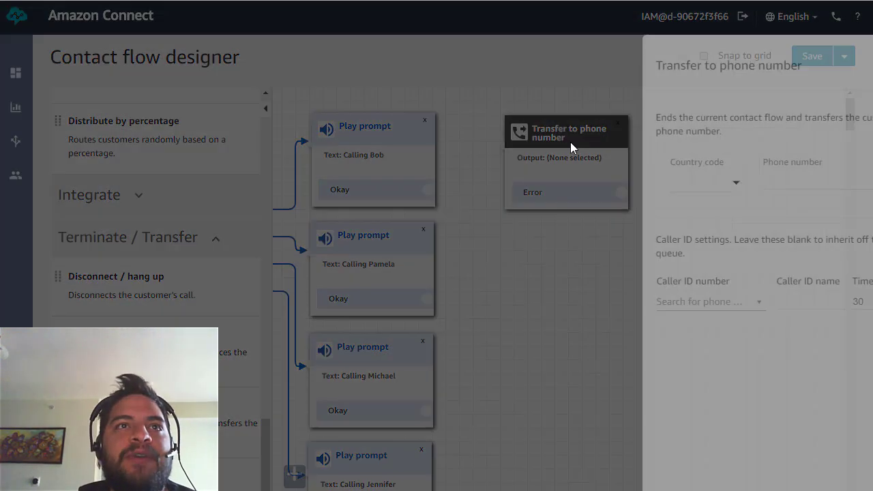
left_click(706, 179)
key("ctrl+v")
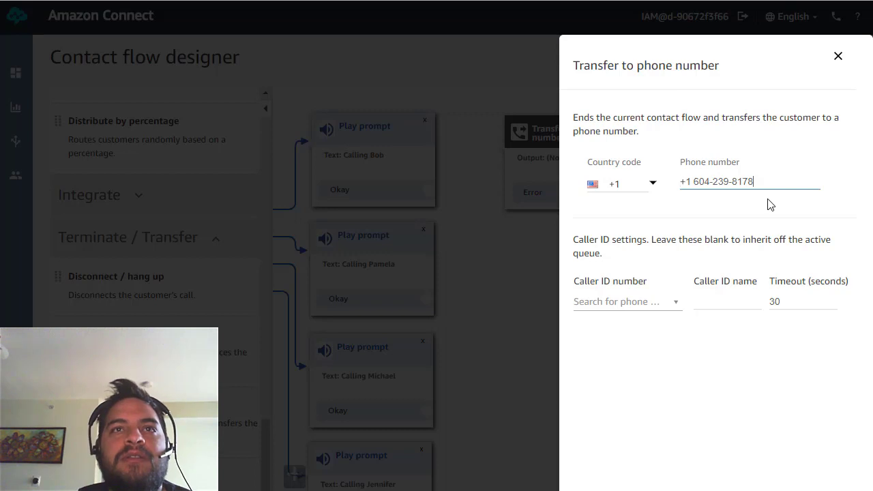
key("Home")
key("shift+Right")
key("shift+Right")
key("shift+Right")
key("Delete")
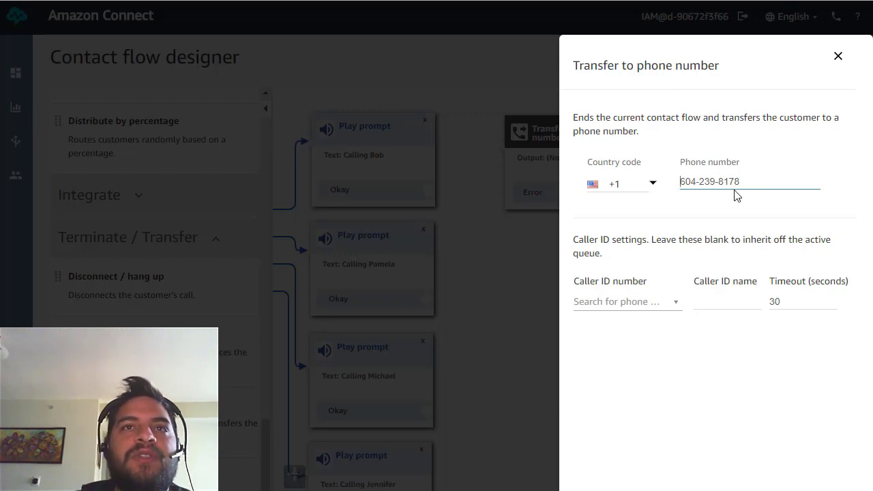
left_click_drag(734, 184, 681, 182)
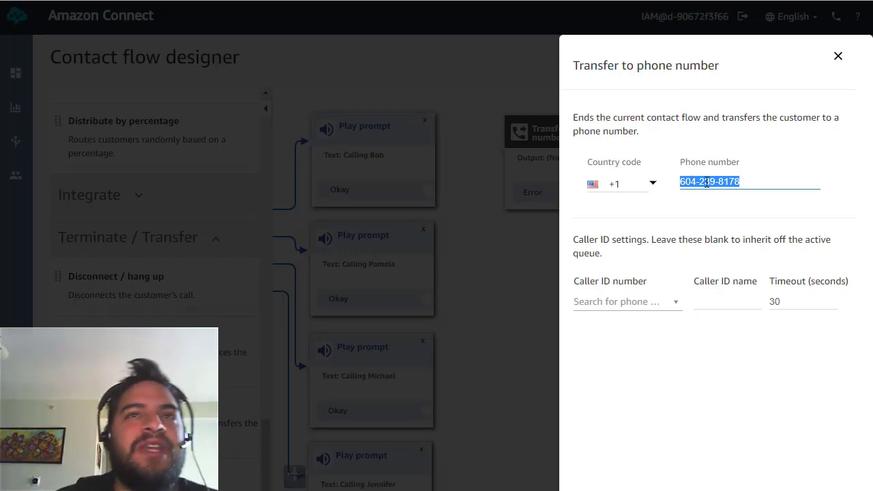
left_click(741, 181)
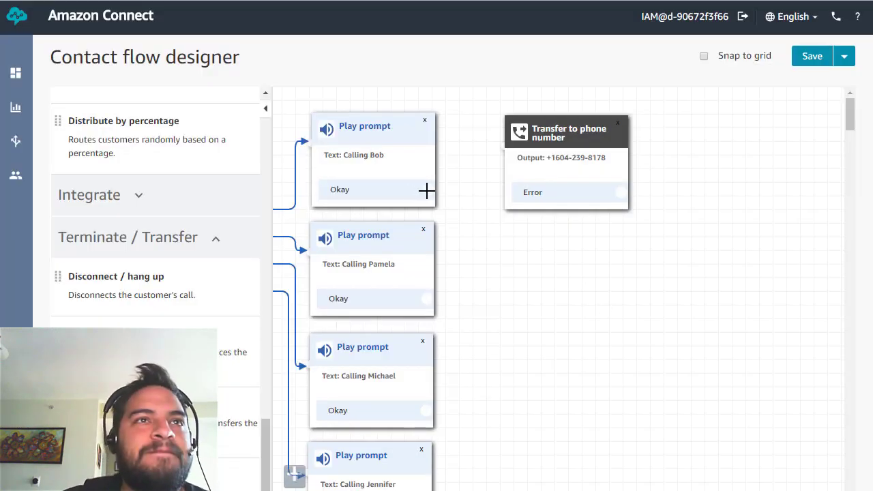
left_click_drag(426, 188, 497, 148)
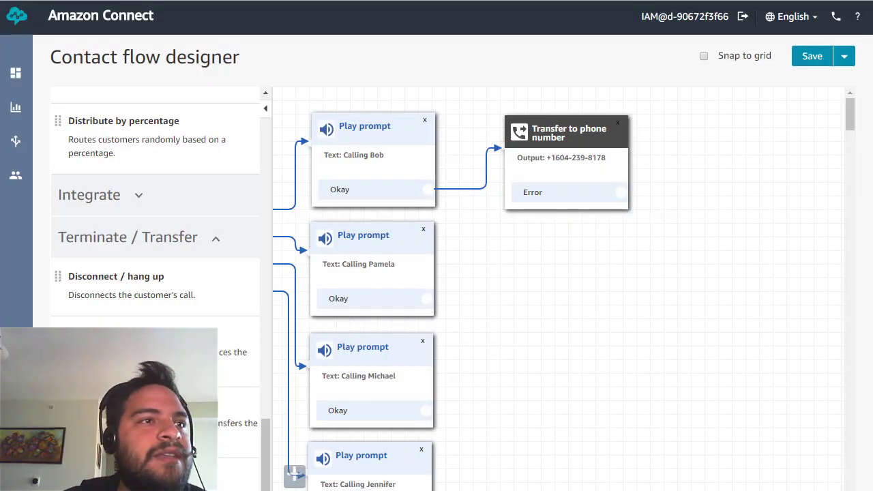
Add a second transfer block with the second agent's phone number.
left_click_drag(225, 424, 567, 305)
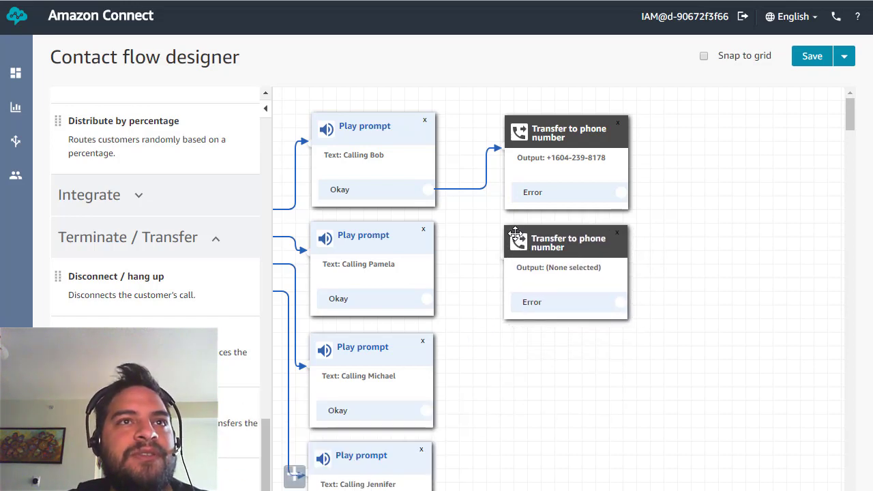
left_click(569, 305)
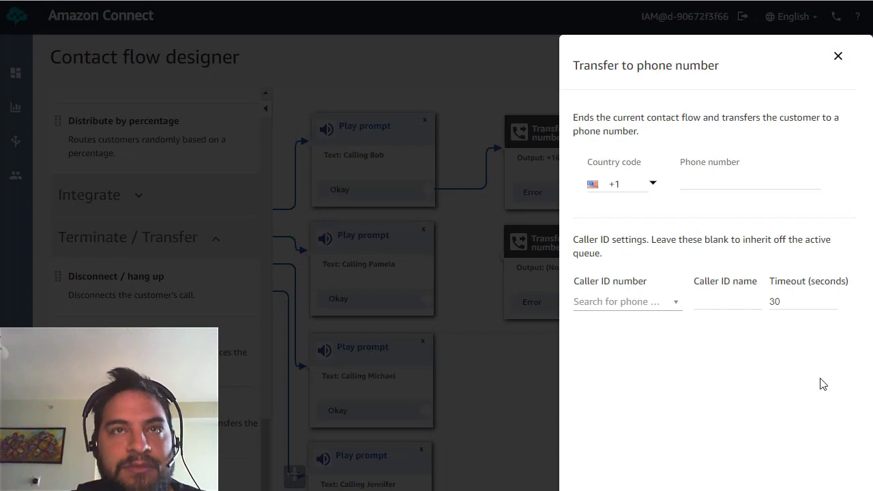
left_click(712, 181)
key("ctrl+v")
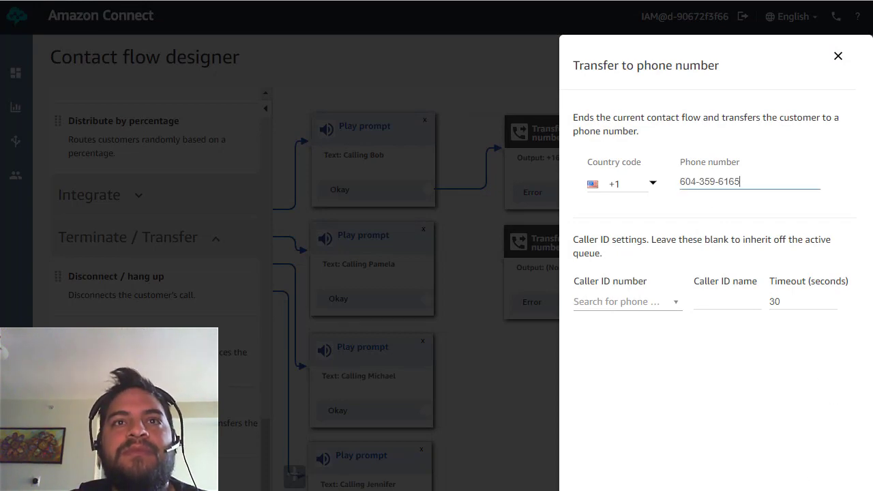
left_click(832, 488)
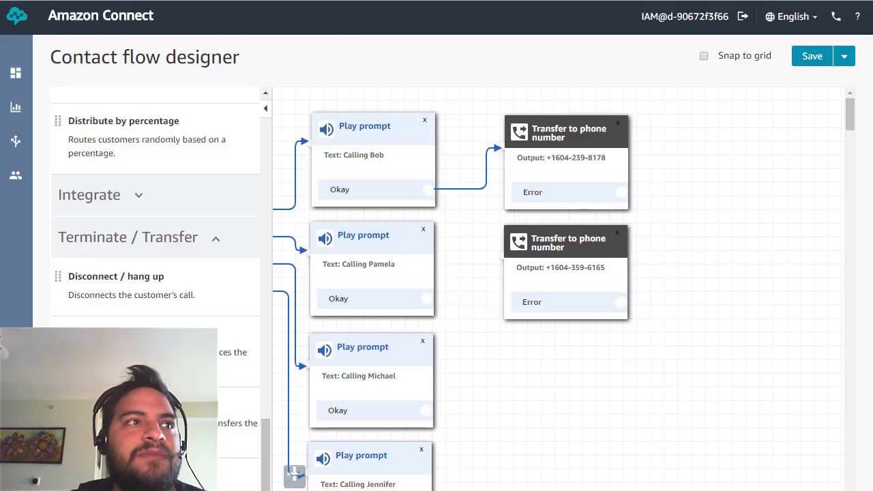
Add a third transfer block with the third agent's phone number.
left_click_drag(58, 334, 203, 353)
left_click_drag(58, 404, 507, 342)
left_click(542, 349)
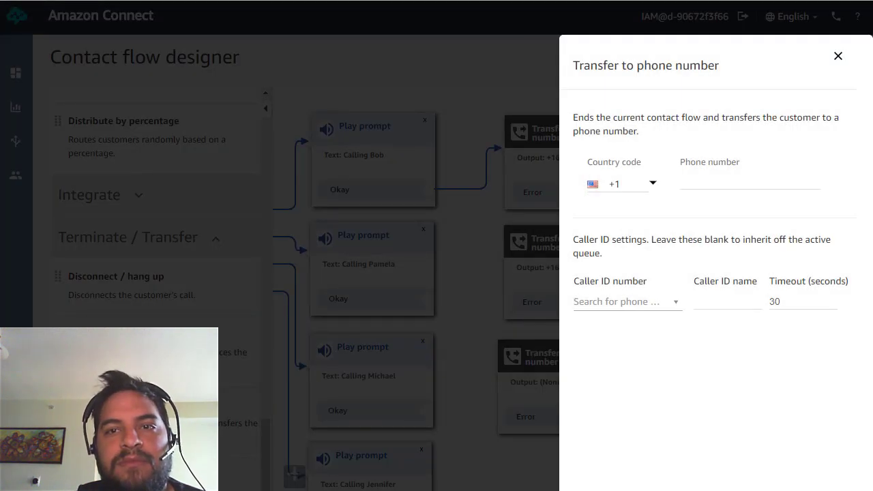
left_click(705, 175)
key("ctrl+v")
left_click(548, 401)
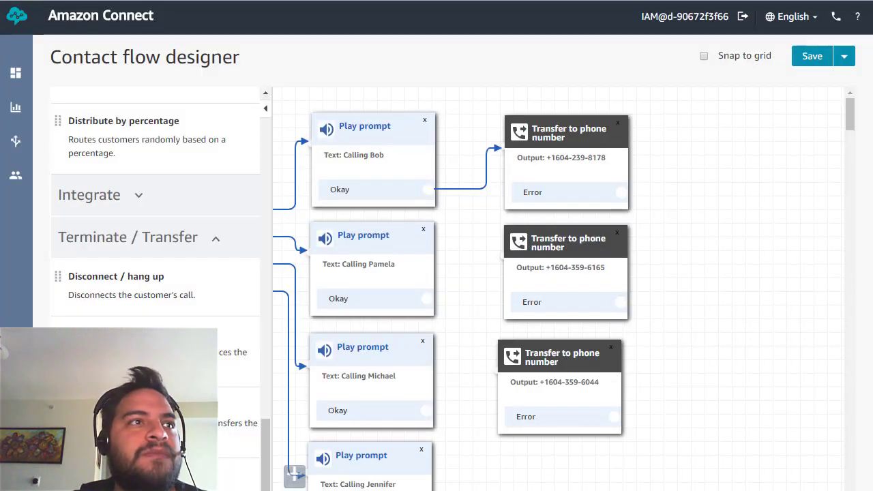
Add a fourth transfer block with the fourth agent's phone number.
left_click_drag(295, 473, 508, 460)
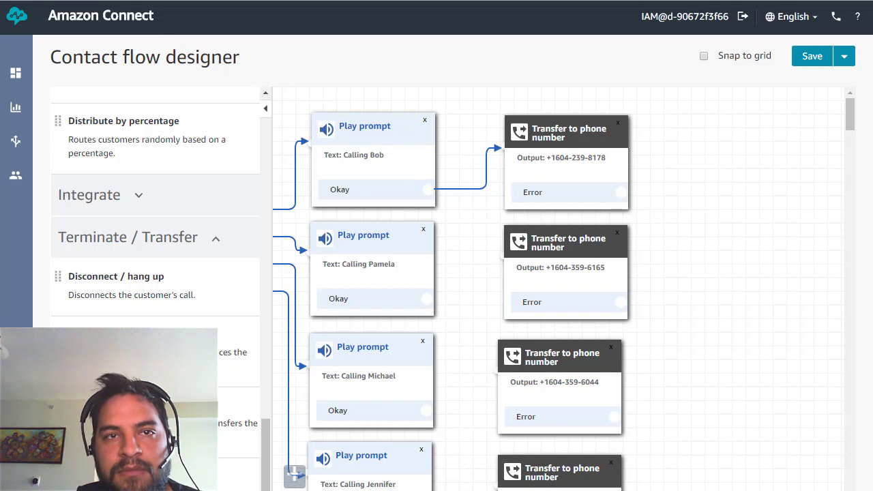
left_click(543, 472)
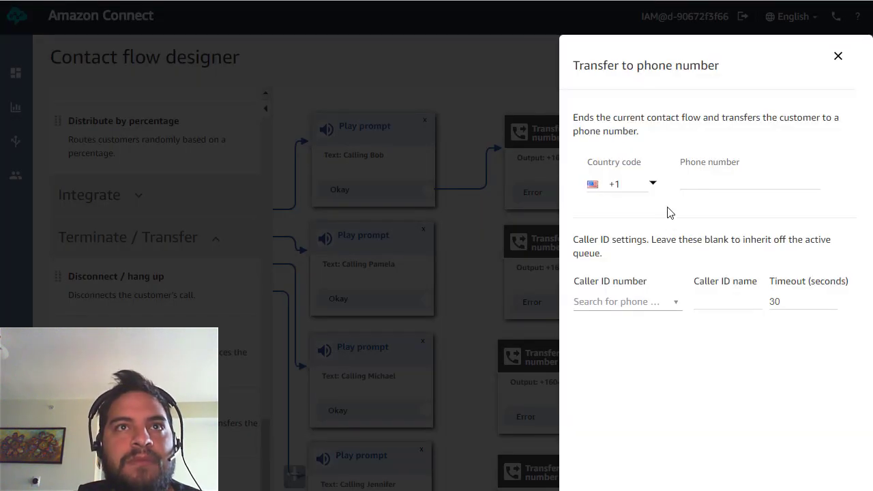
left_click(700, 179)
key("ctrl+v")
key("Return")
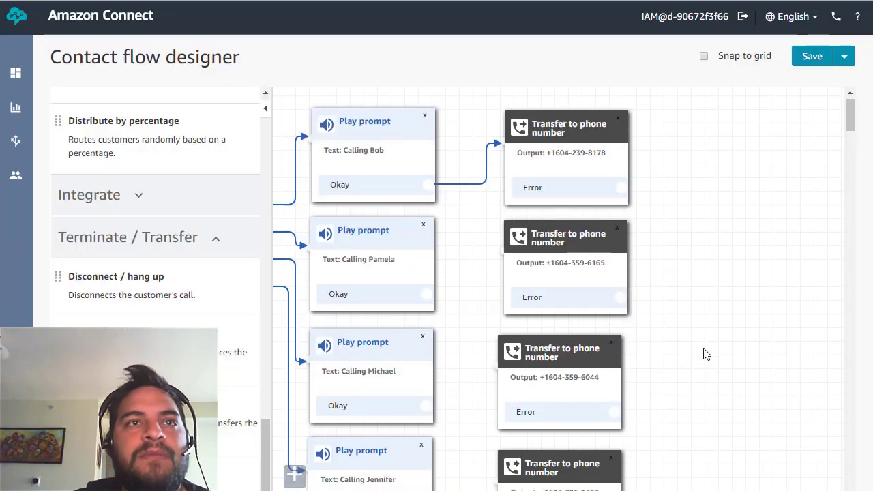
Connect the remaining prompts' Okay outcomes to their transfer blocks.
scroll(705, 354, "down", 2)
left_click_drag(424, 383, 496, 345)
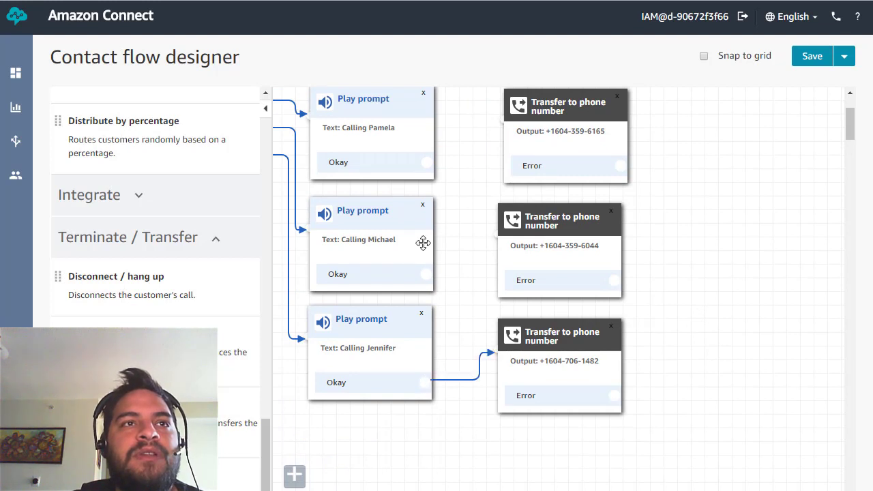
left_click_drag(423, 274, 496, 225)
scroll(440, 218, "up", 2)
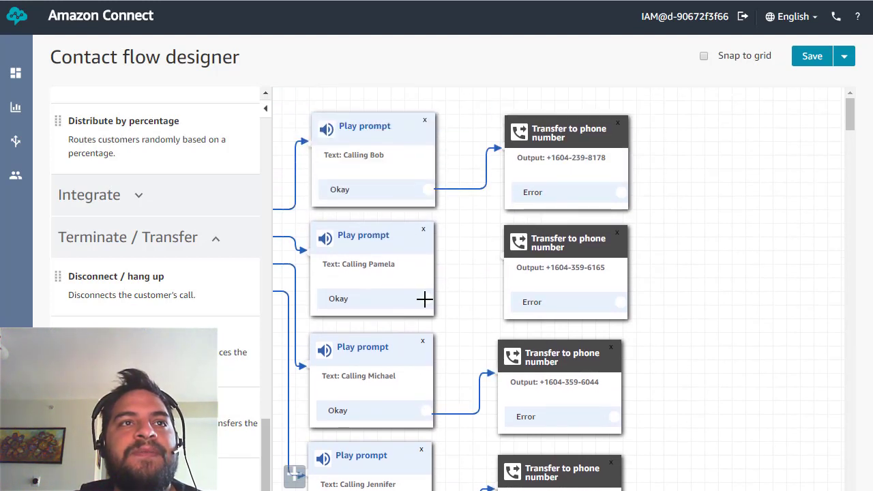
left_click_drag(424, 298, 500, 242)
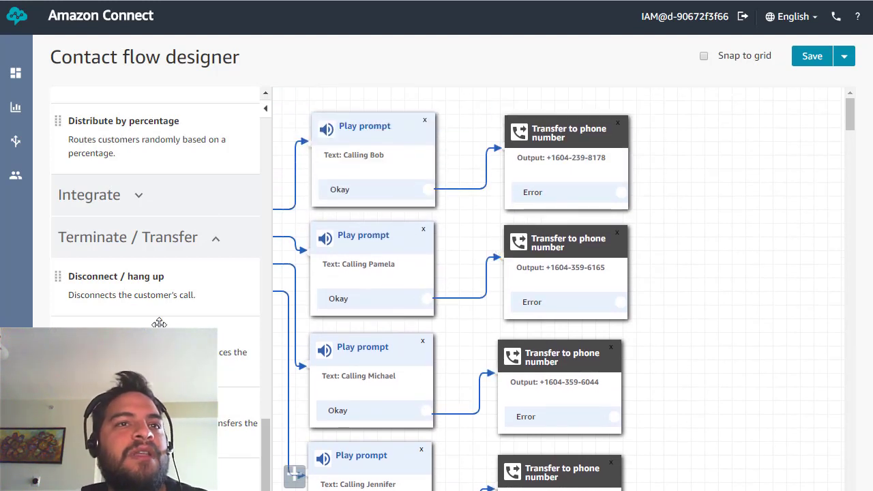
Add a Disconnect / hang up block and route each transfer block's Error to it.
left_click_drag(126, 270, 710, 300)
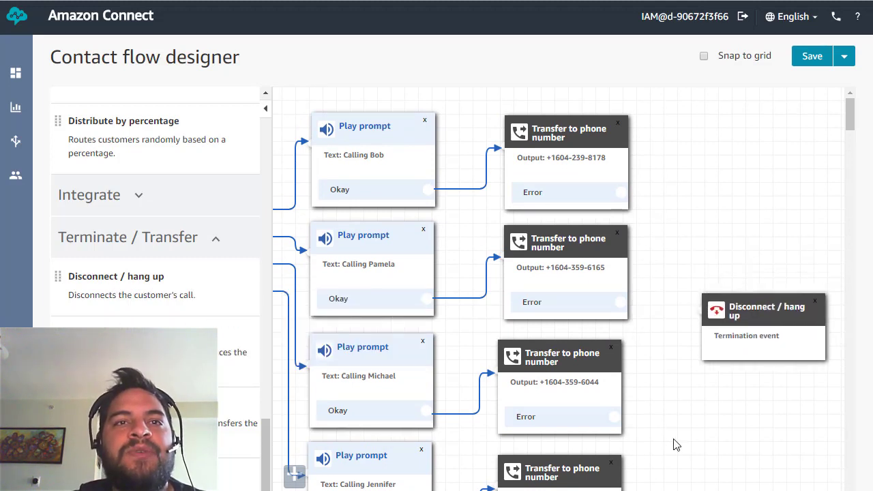
scroll(636, 462, "down", 1)
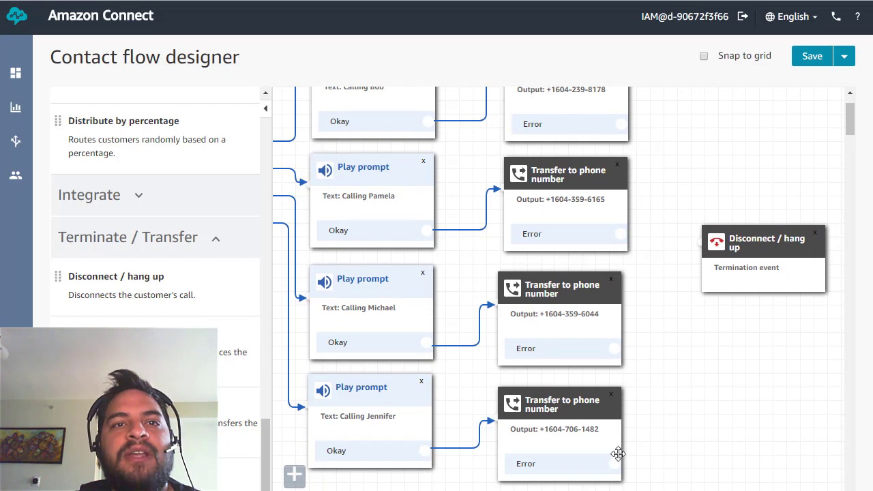
left_click_drag(616, 463, 670, 263)
left_click_drag(617, 342, 697, 238)
left_click_drag(623, 230, 697, 239)
scroll(665, 171, "up", 1)
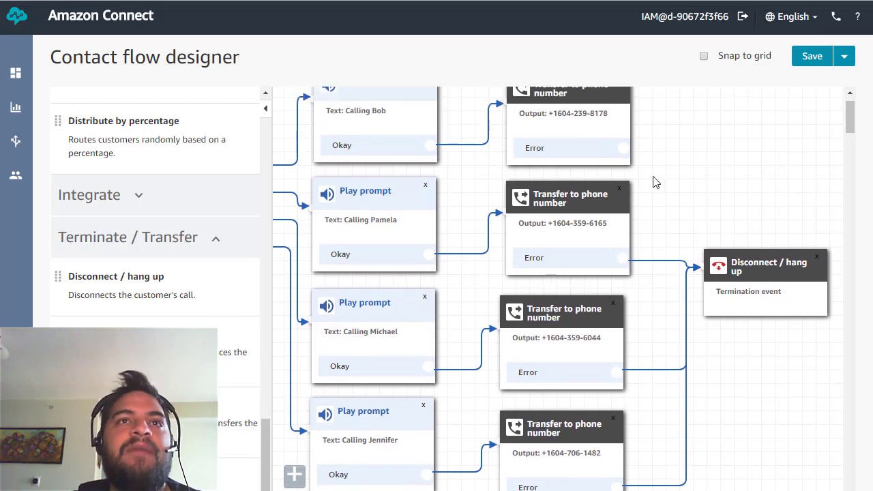
left_click_drag(623, 195, 707, 305)
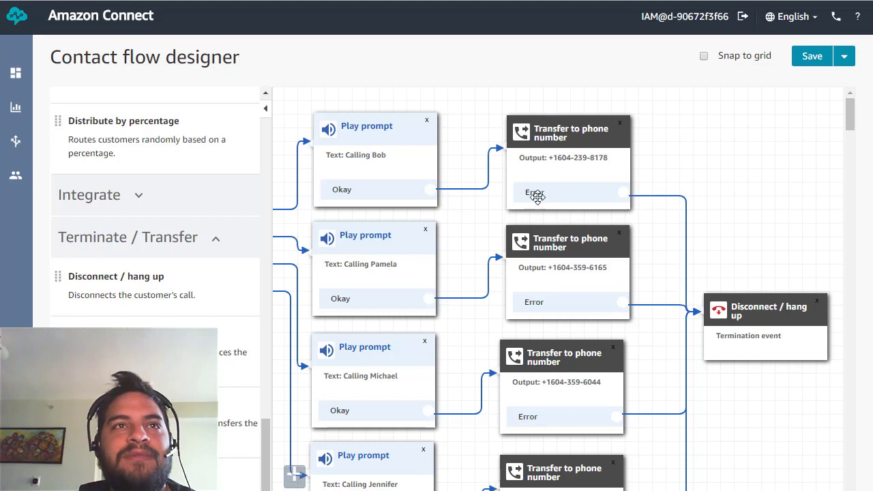
Save & Publish the Main - Home - Tone based contact flow.
left_click(844, 60)
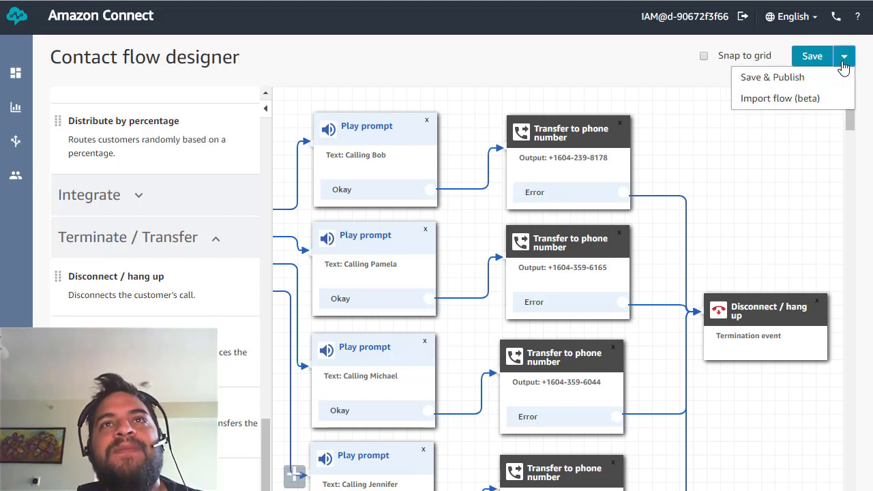
left_click(785, 79)
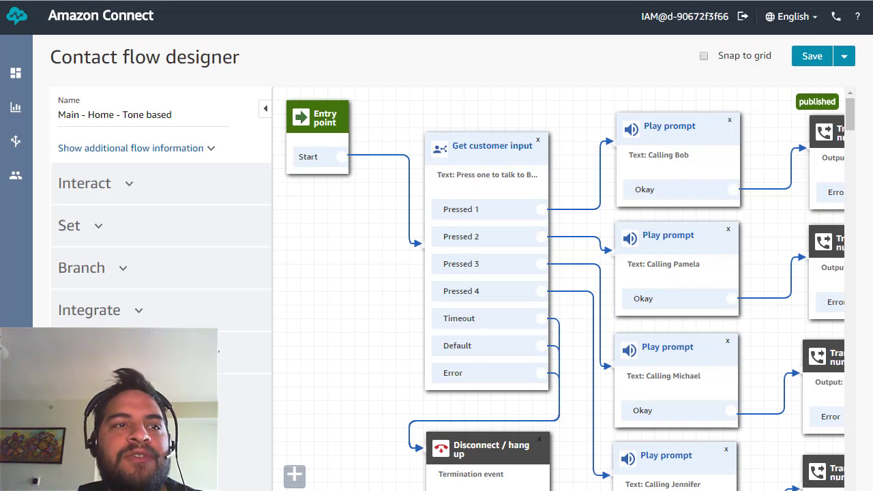
scroll(472, 409, "down", 4)
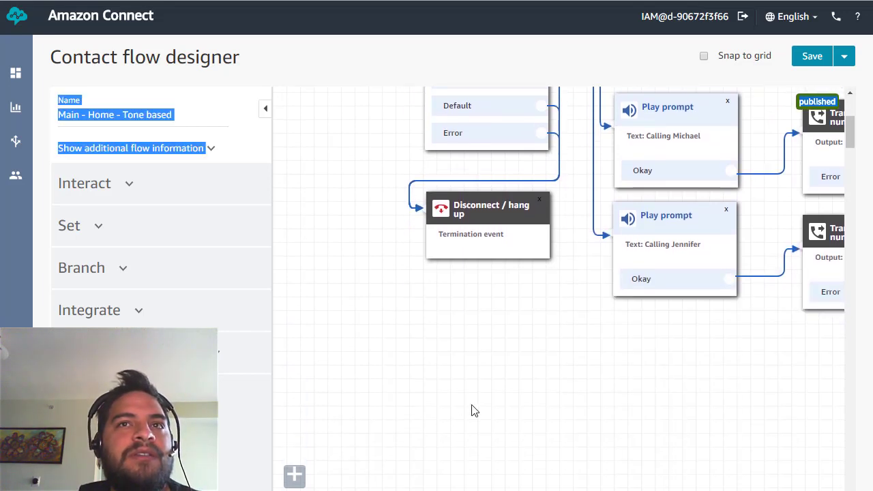
scroll(471, 409, "up", 3)
scroll(558, 289, "right", 5)
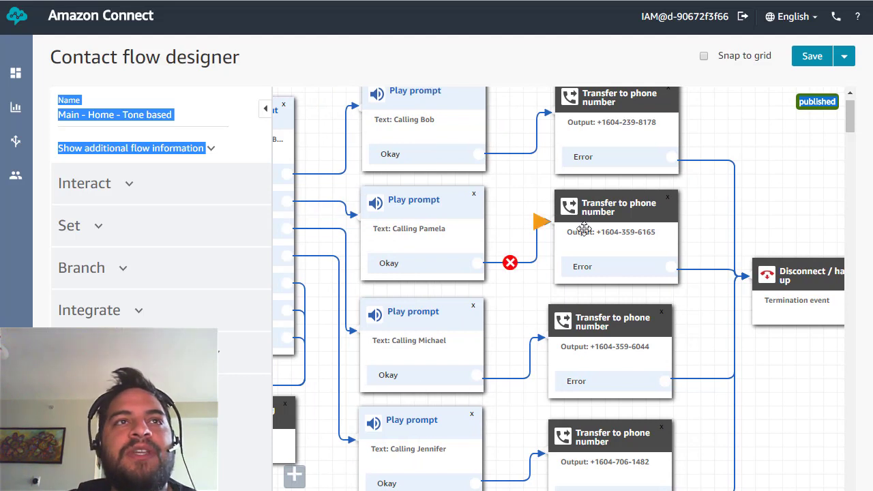
mouse_move(15, 140)
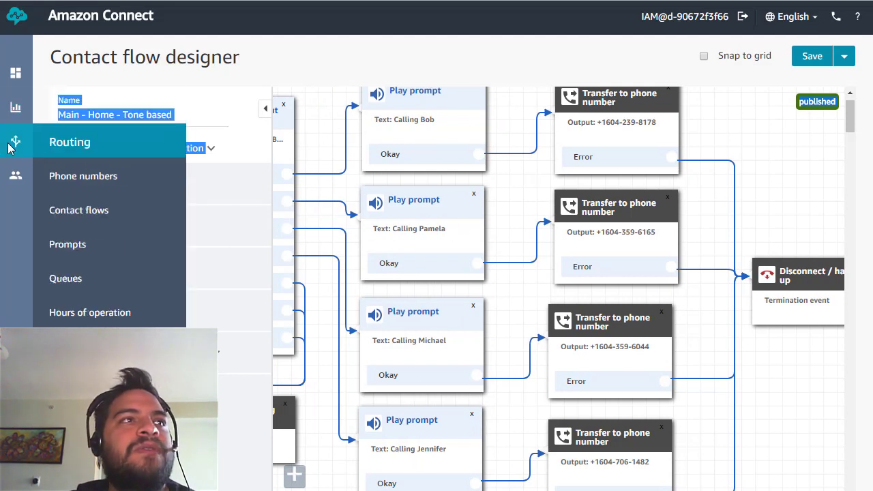
Search for a DID number in Canada, trying then clearing the 604 prefix.
left_click(93, 179)
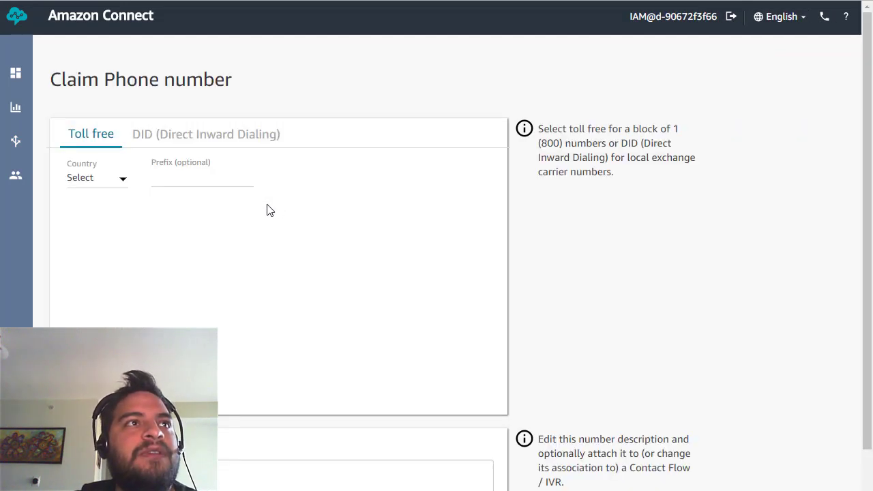
left_click(156, 136)
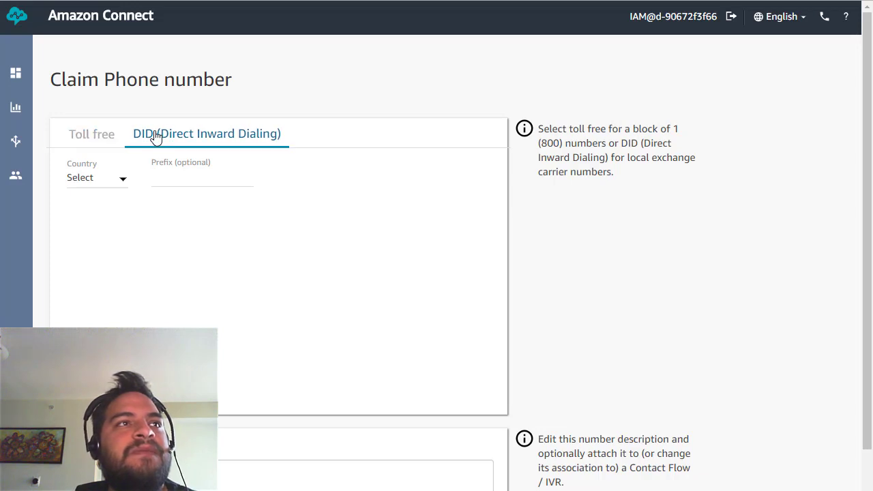
left_click(123, 182)
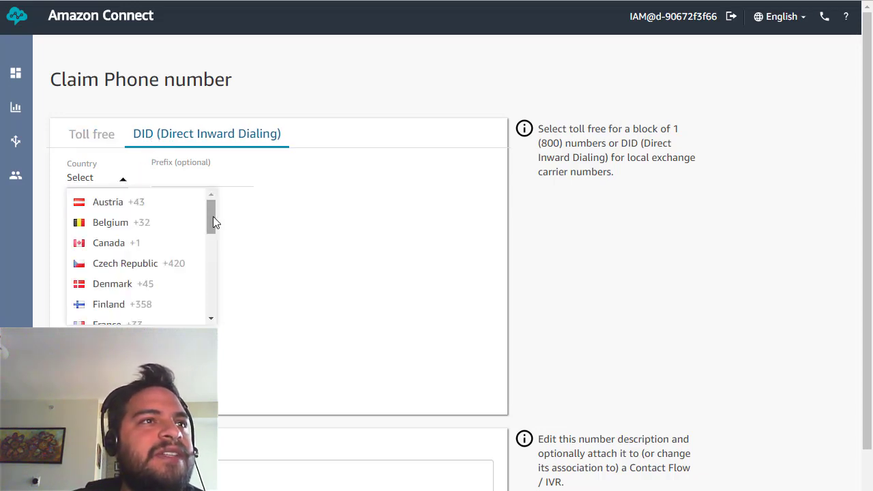
mouse_move(213, 217)
left_mouse_down()
mouse_move(211, 310)
mouse_move(223, 218)
left_mouse_up()
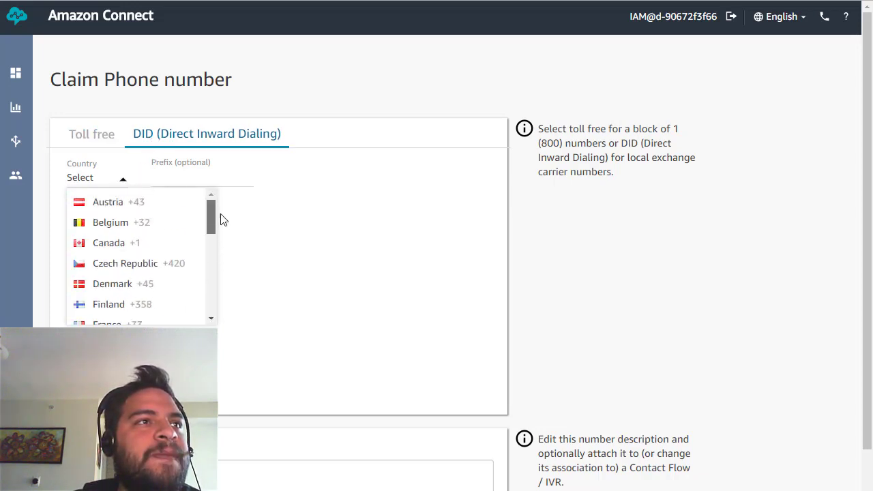
left_click(115, 247)
left_click(193, 184)
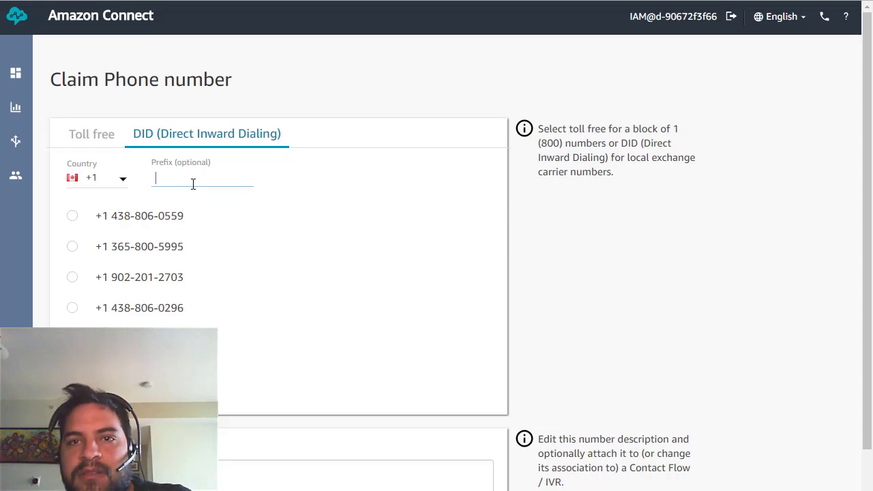
type("6")
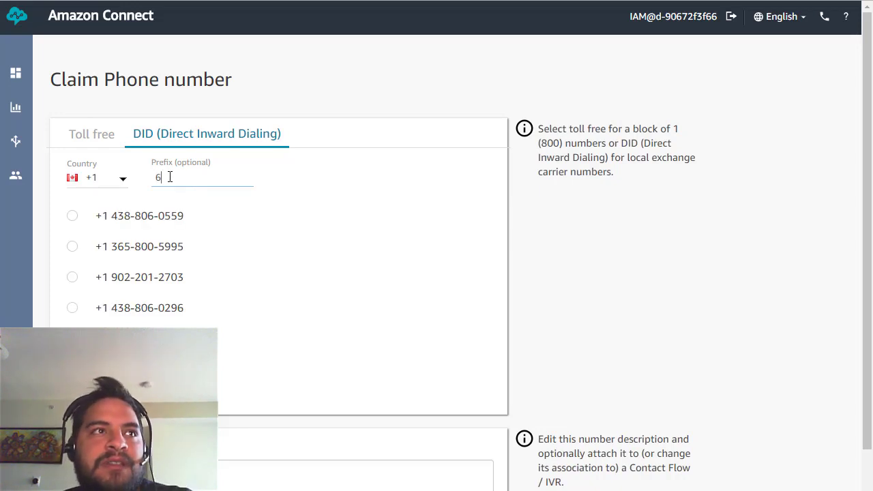
type("04")
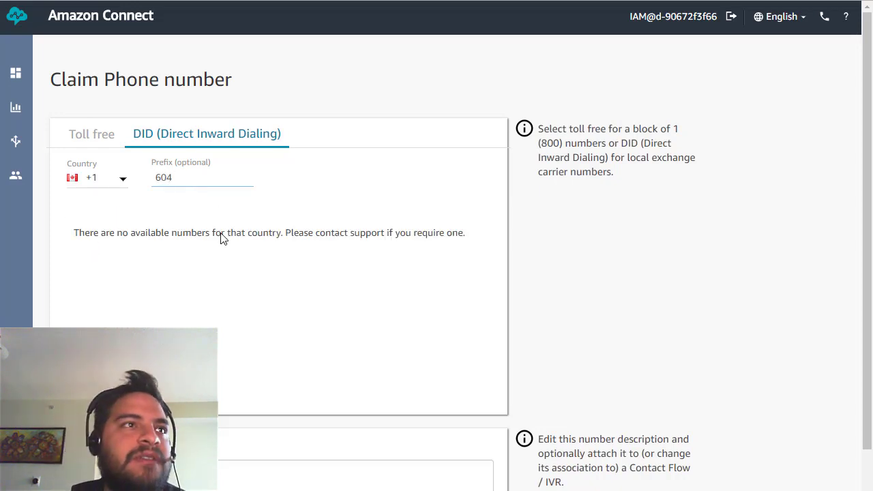
left_click_drag(184, 177, 116, 176)
key("BackSpace")
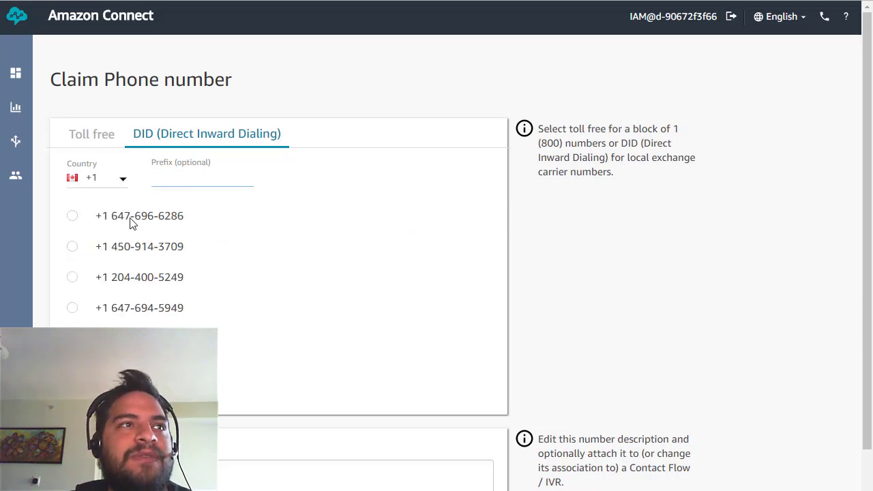
Pick the first available number and attach the Main - Home - Tone based flow.
left_click(72, 218)
left_click_drag(187, 217, 109, 218)
scroll(161, 334, "down", 1)
left_click(163, 485)
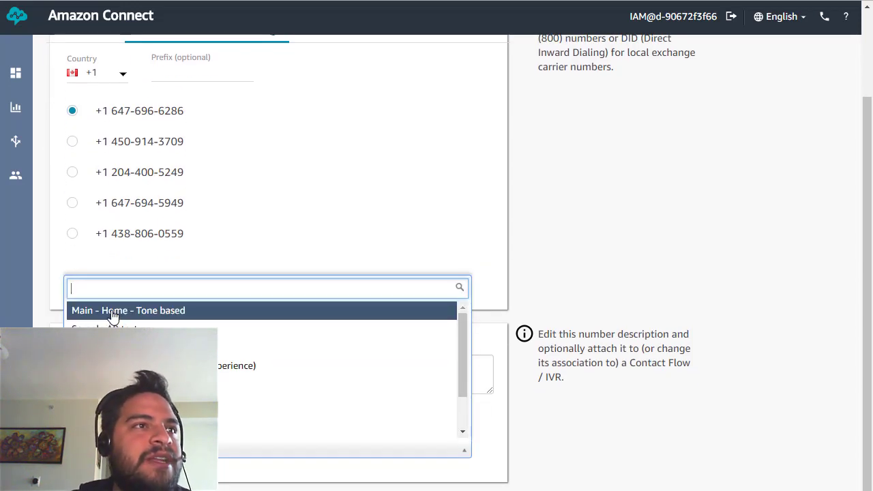
left_click(113, 311)
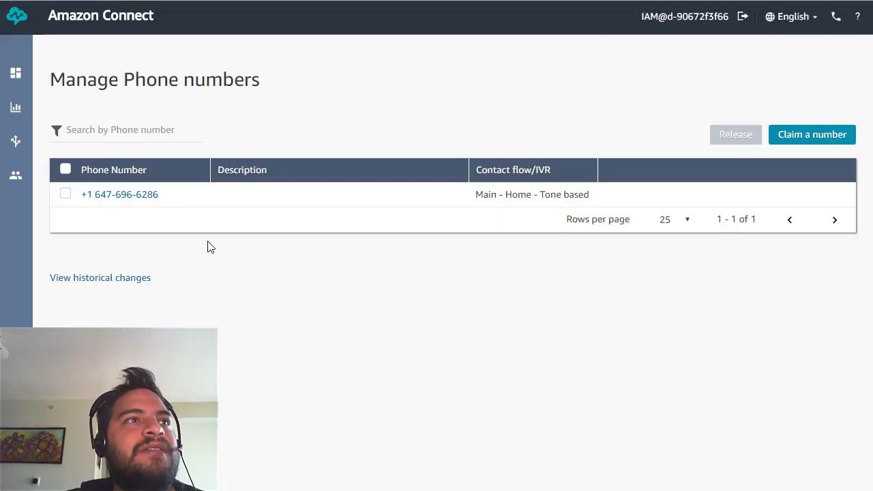
Open the claimed number's Edit Phone number page and select its digits.
left_click(149, 196)
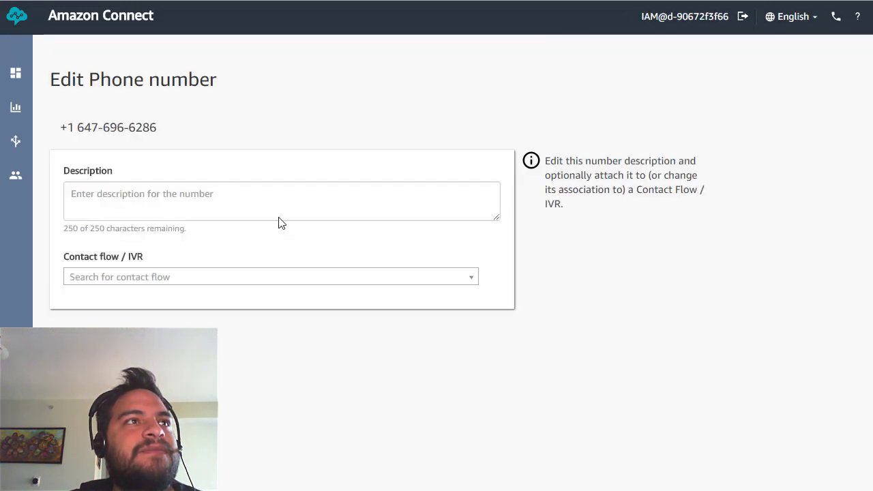
left_click_drag(163, 128, 61, 136)
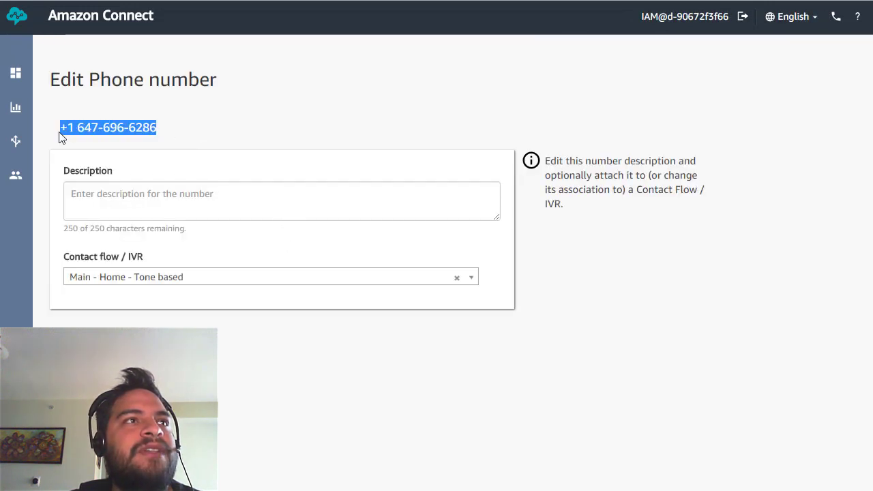
triple_click(113, 130)
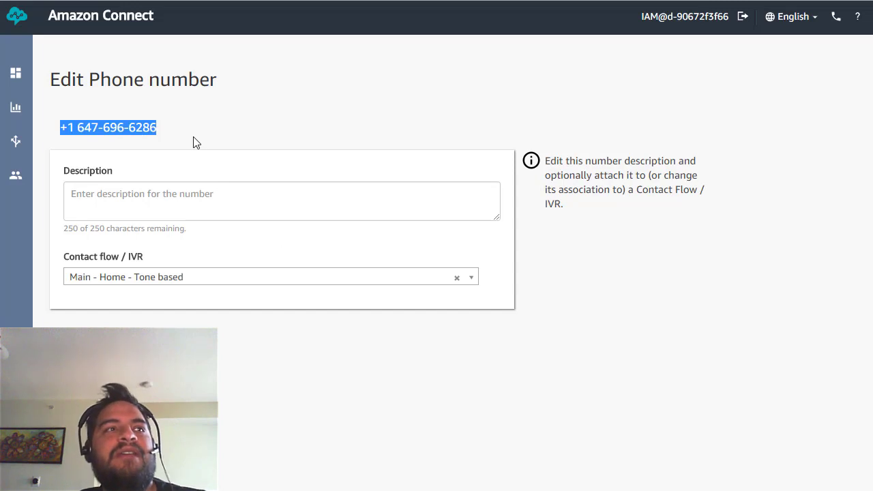
left_click_drag(153, 127, 60, 132)
left_click(150, 132)
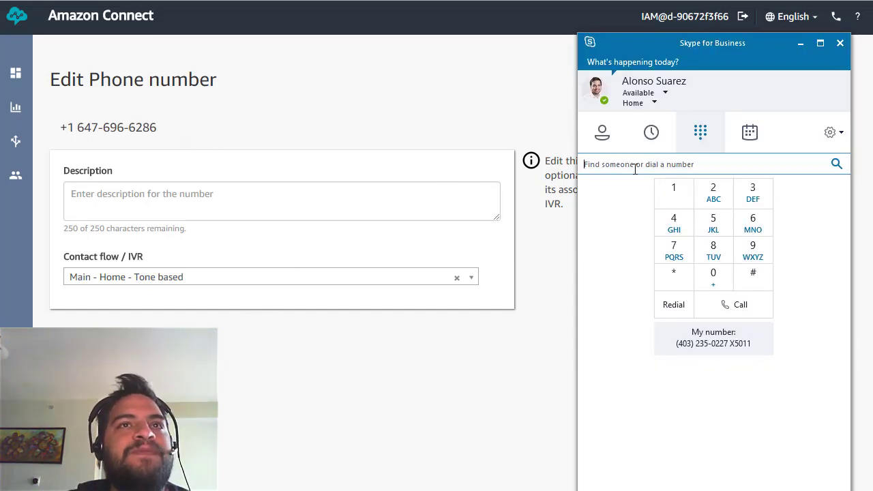
Call the claimed Amazon Connect number from Skype for Business, then hang up the test call.
left_click(632, 167)
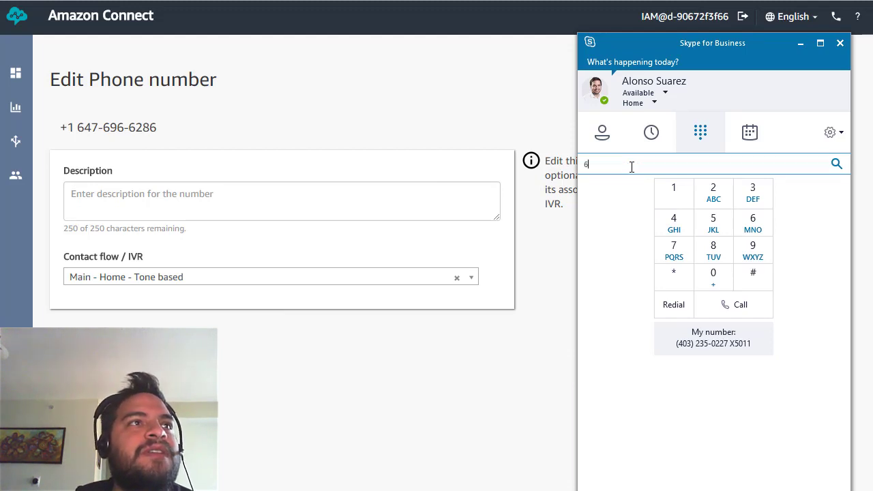
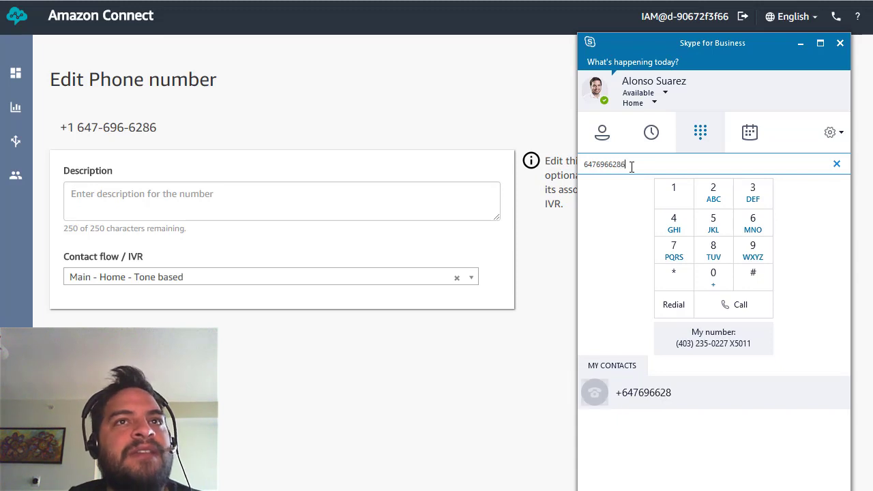
left_click(632, 392)
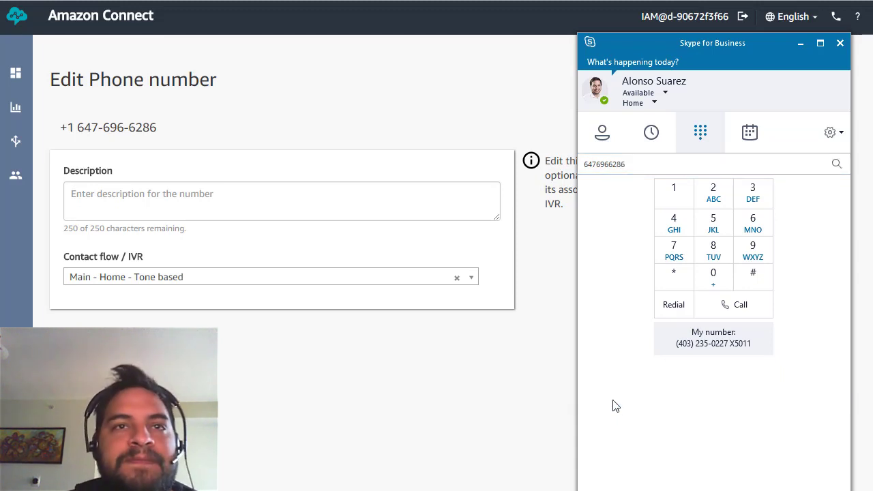
left_click_drag(731, 287, 488, 93)
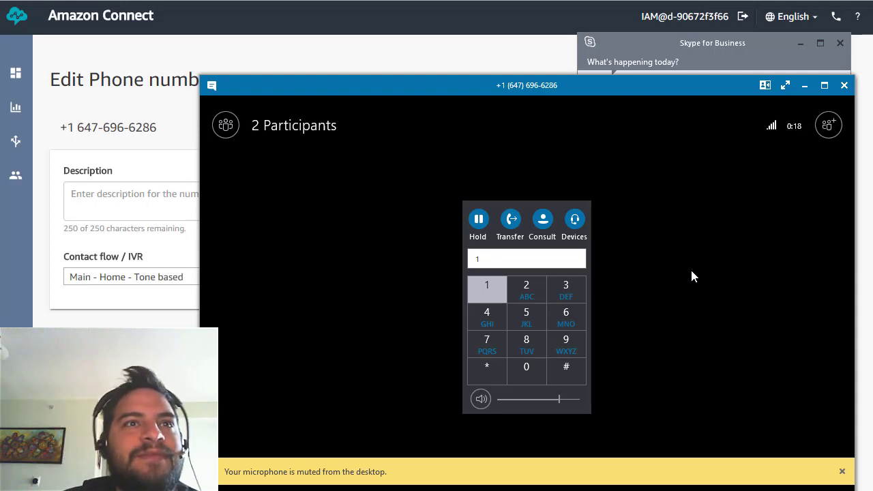
left_click(591, 489)
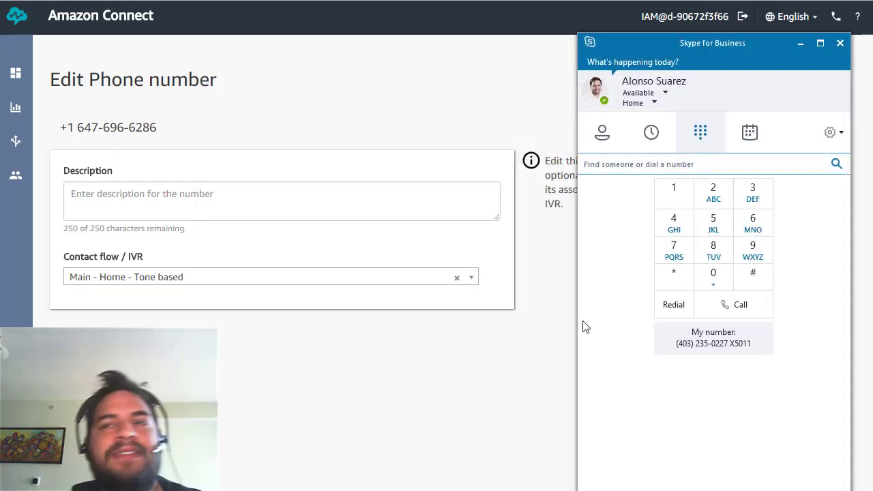